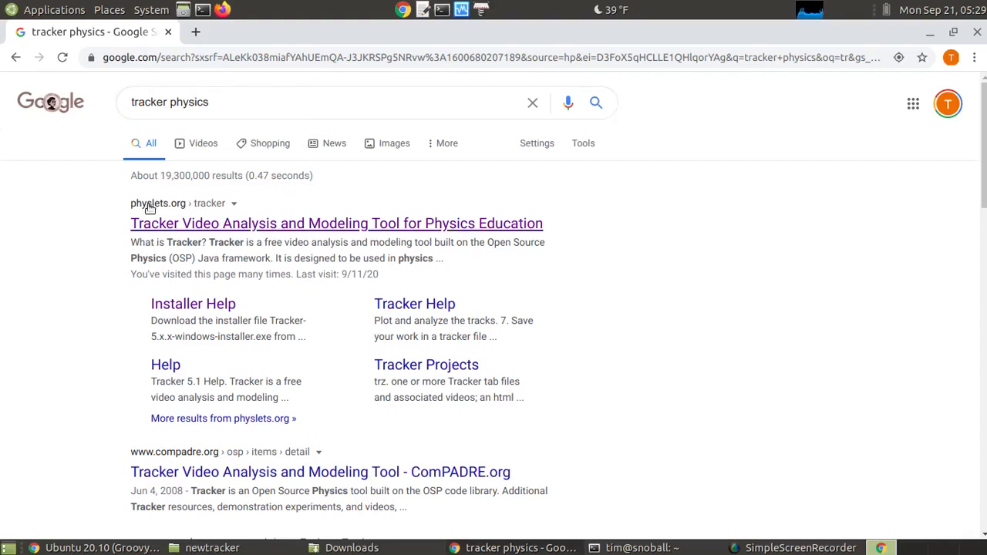
- Open the Tracker Video Analysis and Modeling Tool website from the search results
{"action": "left_click", "coordinate": [340, 233]}
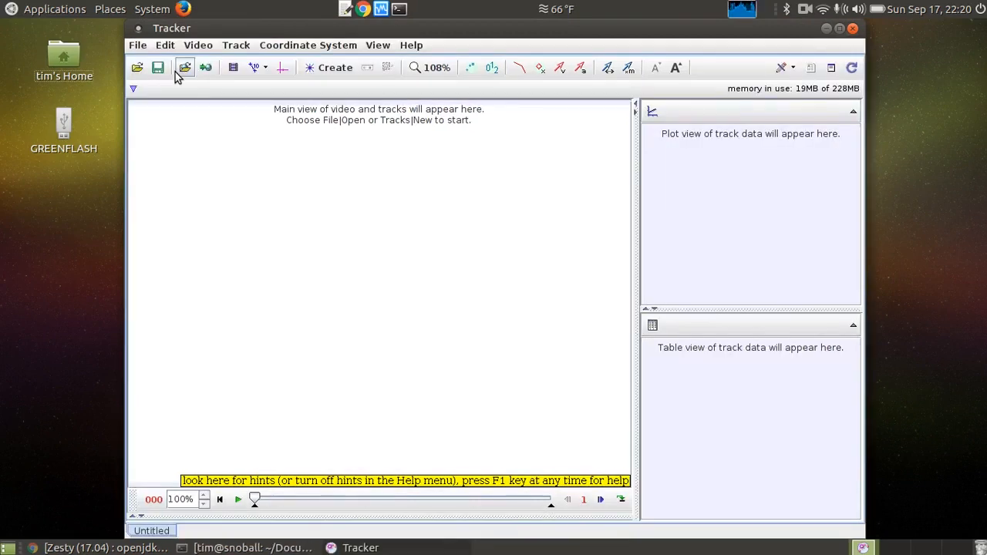
- Import the video file a.mp4 from the 7thPeriod folder into Tracker
{"action": "left_click", "coordinate": [208, 48]}
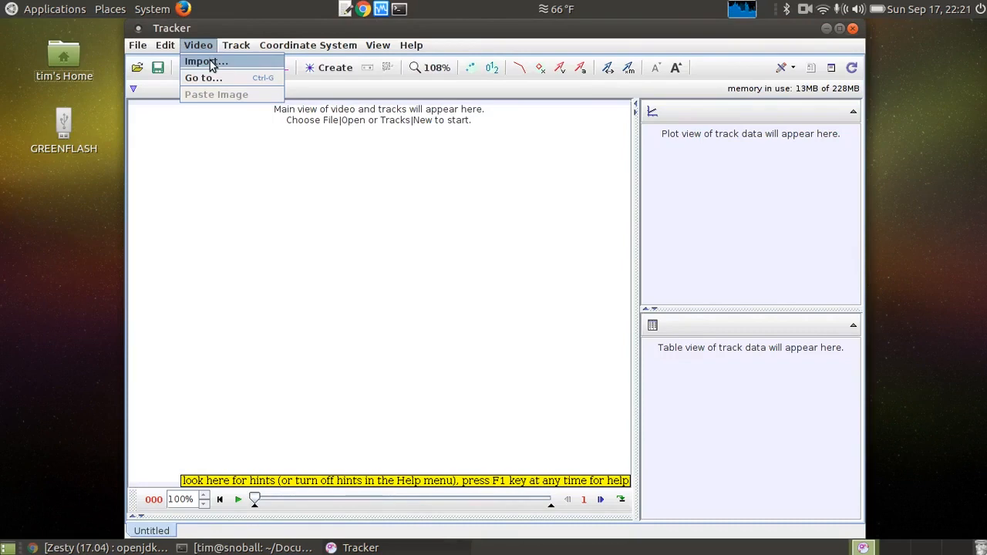
{"action": "left_click", "coordinate": [206, 62]}
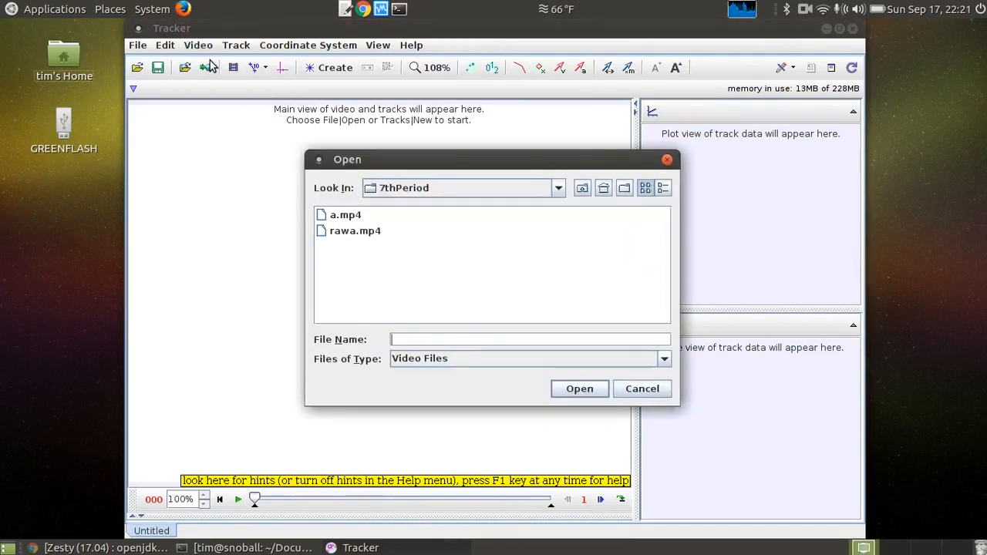
{"action": "left_click", "coordinate": [346, 215]}
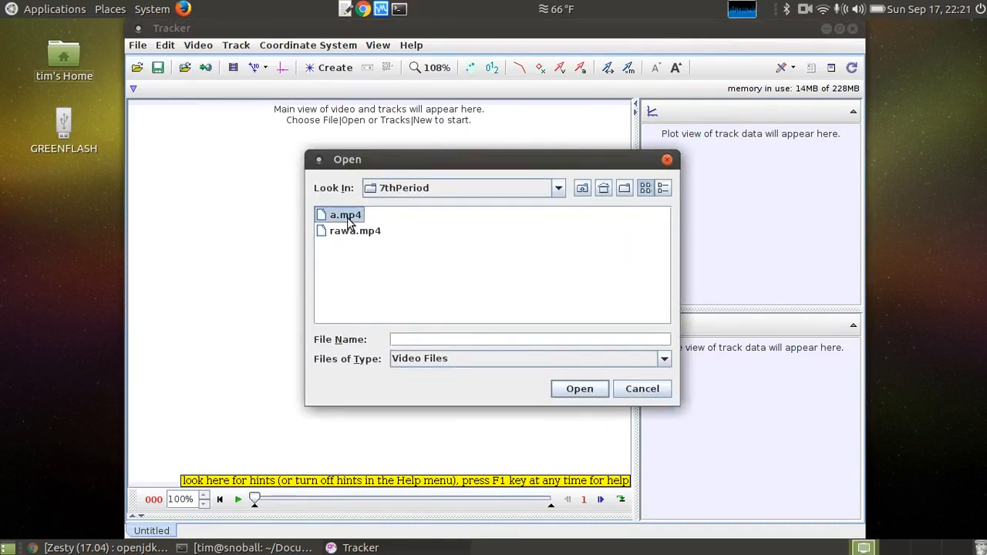
{"action": "left_click", "coordinate": [571, 395]}
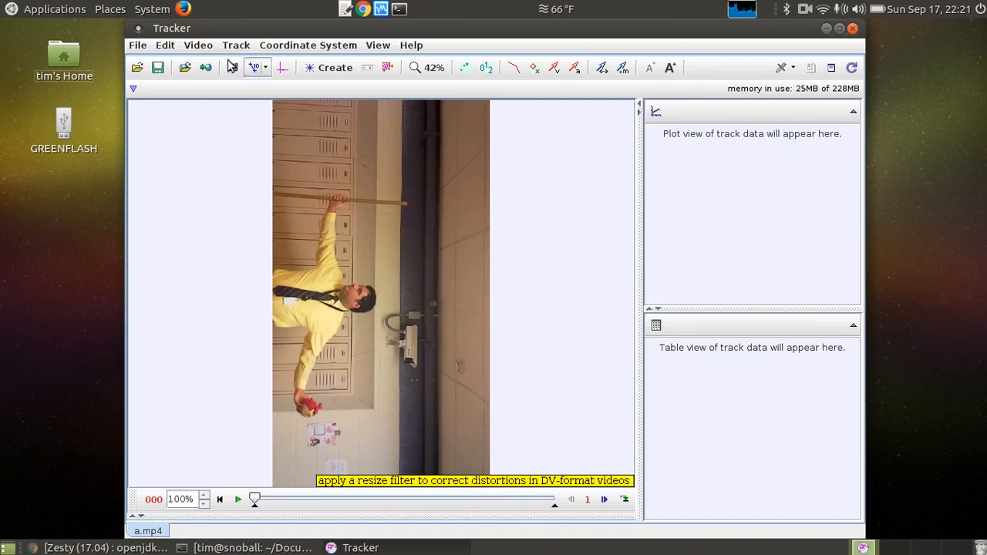
- Turn the video upright with a new Rotate filter set to +90º, and maximize the Tracker window
{"action": "left_click", "coordinate": [198, 45]}
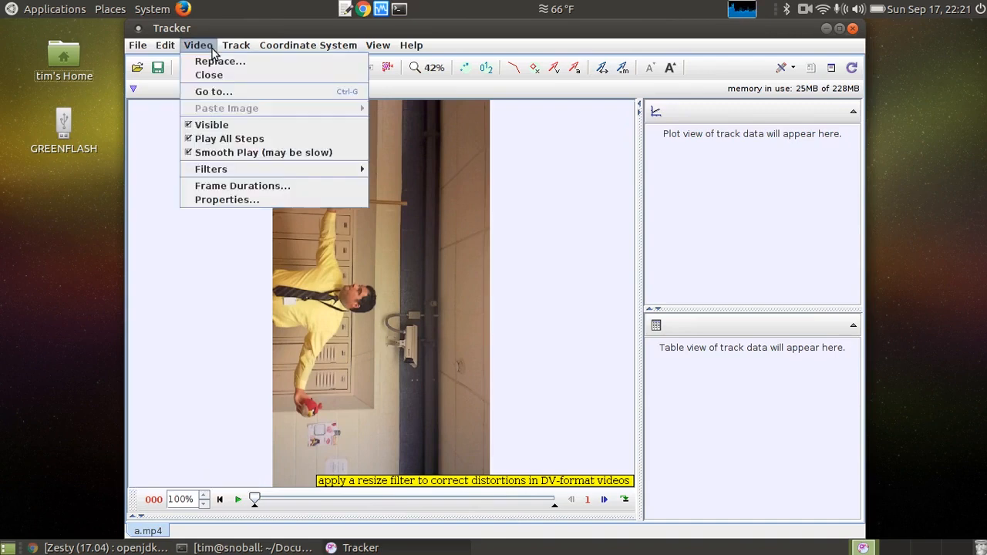
{"action": "mouse_move", "coordinate": [238, 168]}
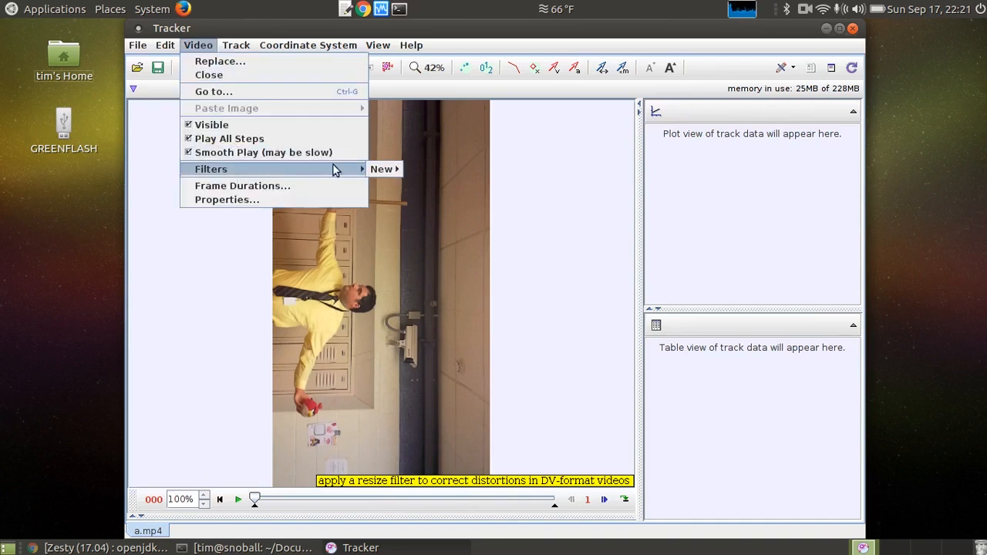
{"action": "mouse_move", "coordinate": [380, 169]}
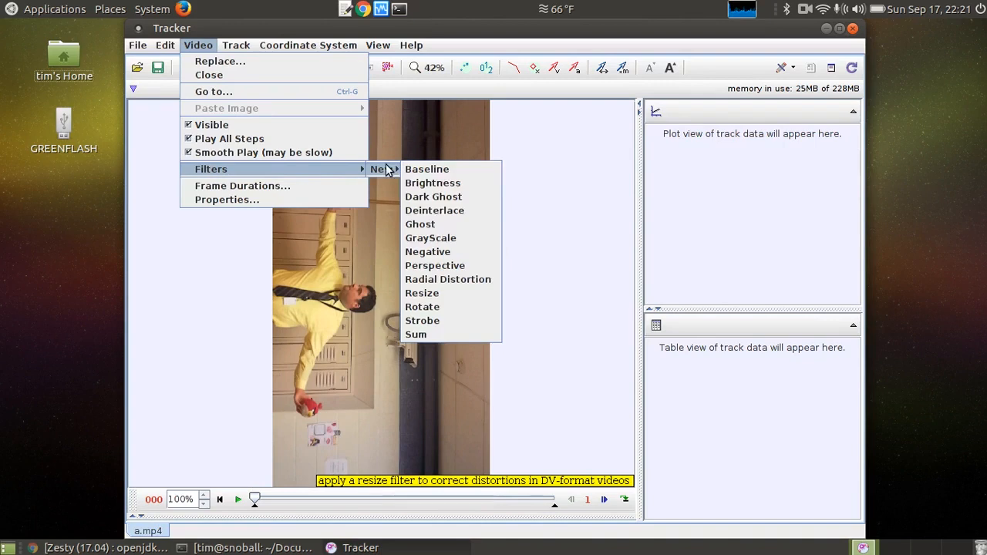
{"action": "left_click", "coordinate": [444, 309]}
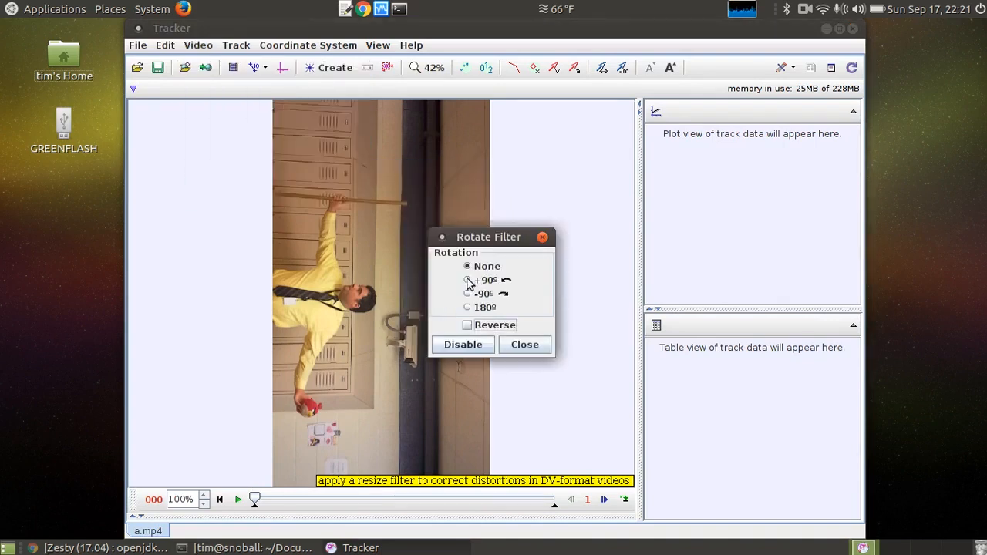
{"action": "left_click", "coordinate": [468, 281]}
{"action": "left_click", "coordinate": [525, 347]}
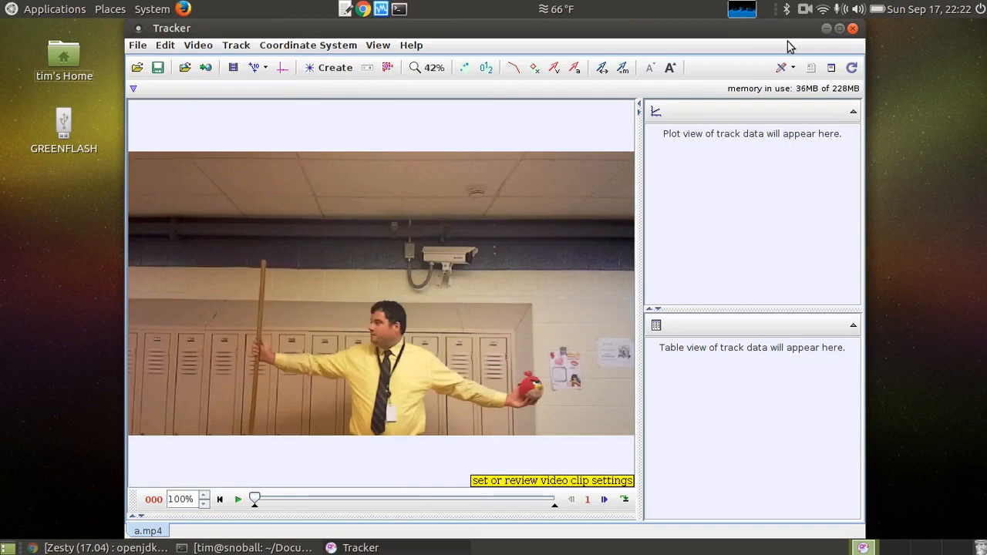
{"action": "left_click", "coordinate": [839, 29]}
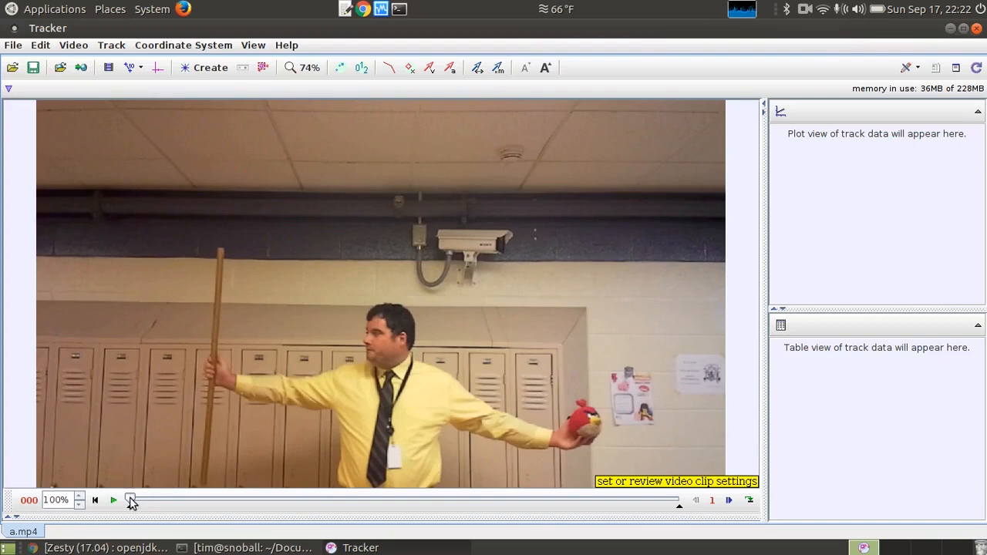
- Go to a frame showing the whole wooden stick and place a calibration stick between its two ends
{"action": "mouse_move", "coordinate": [131, 501]}
{"action": "left_mouse_down"}
{"action": "mouse_move", "coordinate": [148, 504]}
{"action": "mouse_move", "coordinate": [137, 504]}
{"action": "left_mouse_up"}
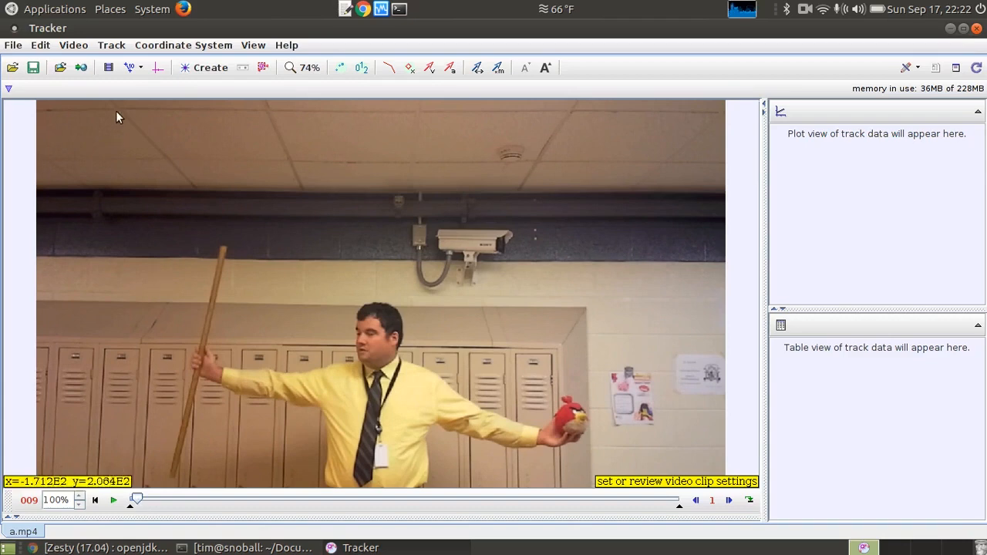
{"action": "left_click", "coordinate": [141, 69]}
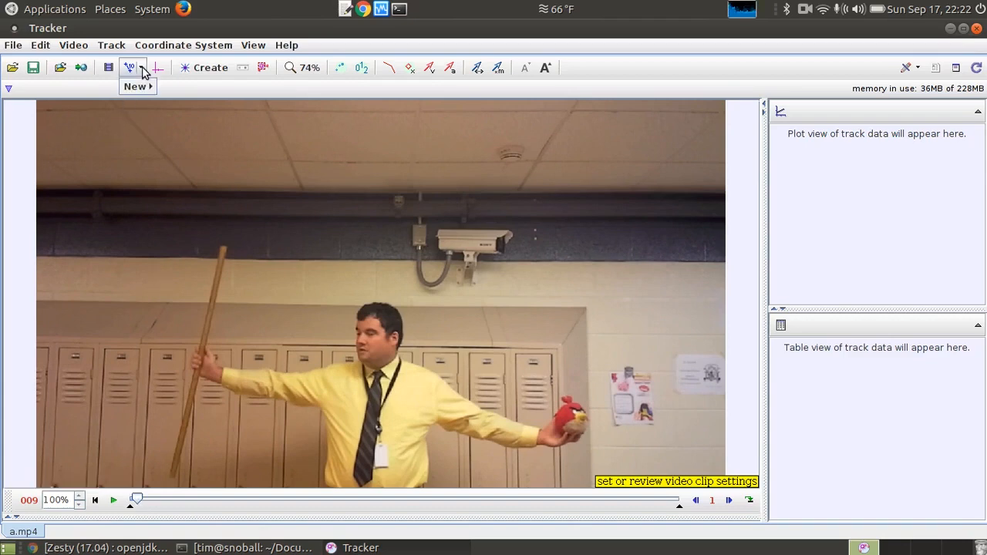
{"action": "mouse_move", "coordinate": [144, 87]}
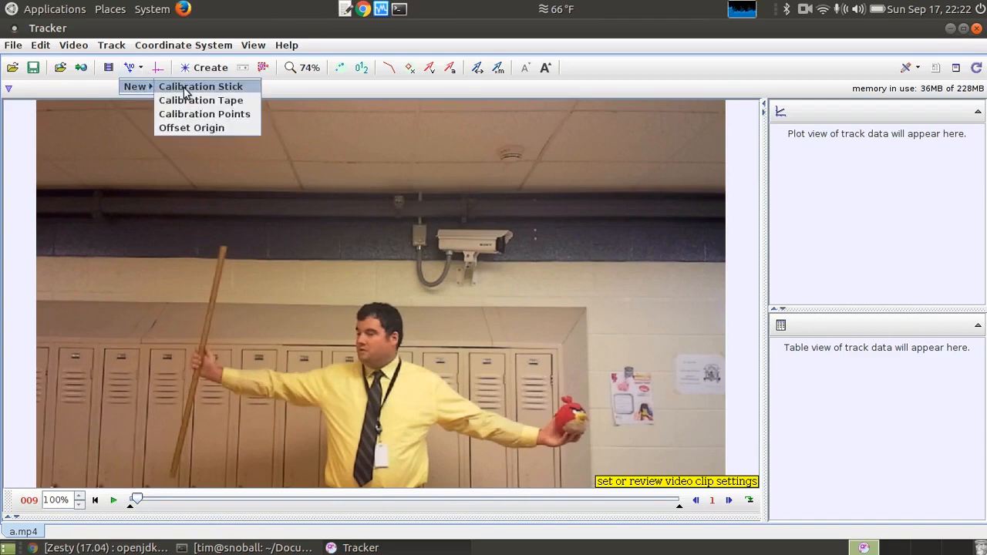
{"action": "left_click", "coordinate": [185, 87]}
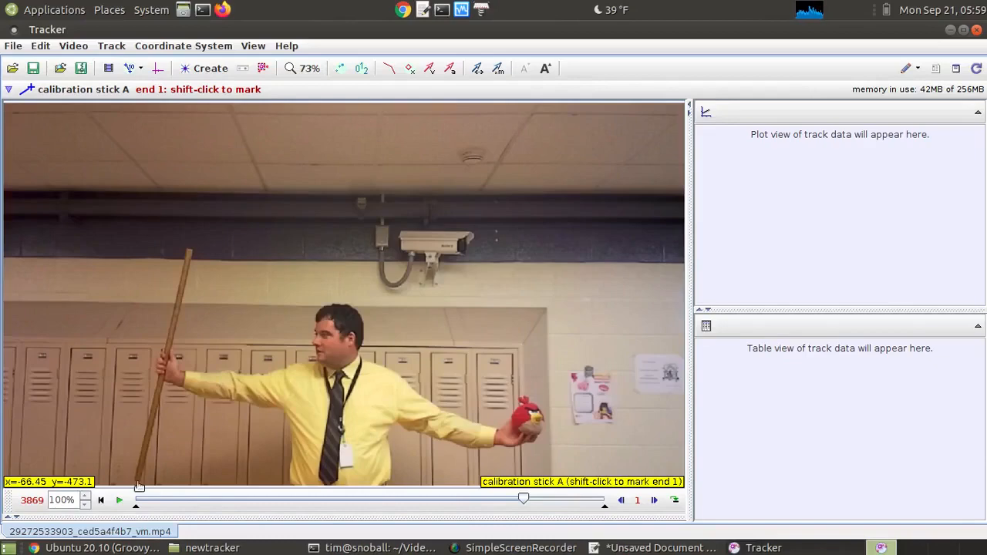
{"action": "left_click", "coordinate": [137, 482], "text": "shift"}
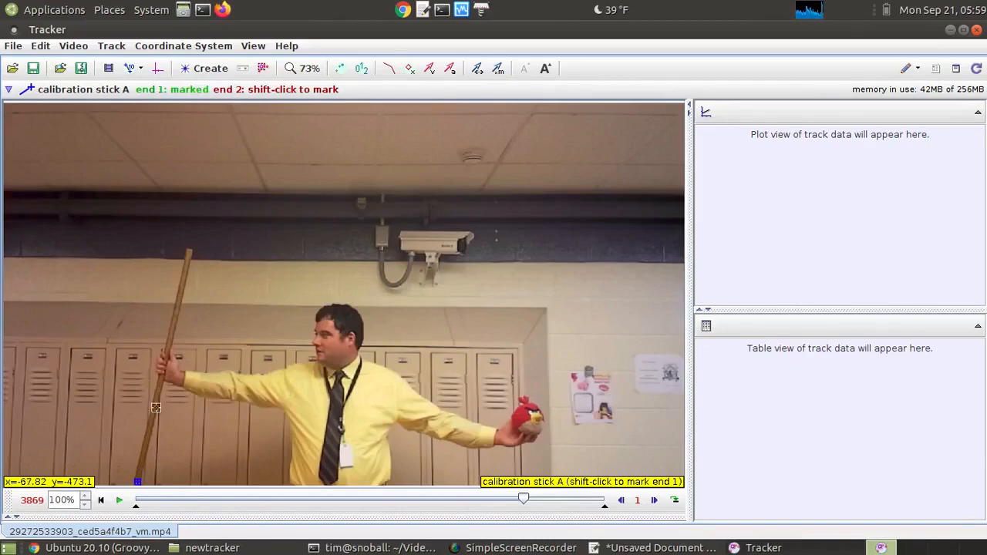
{"action": "left_click", "coordinate": [190, 250], "text": "shift"}
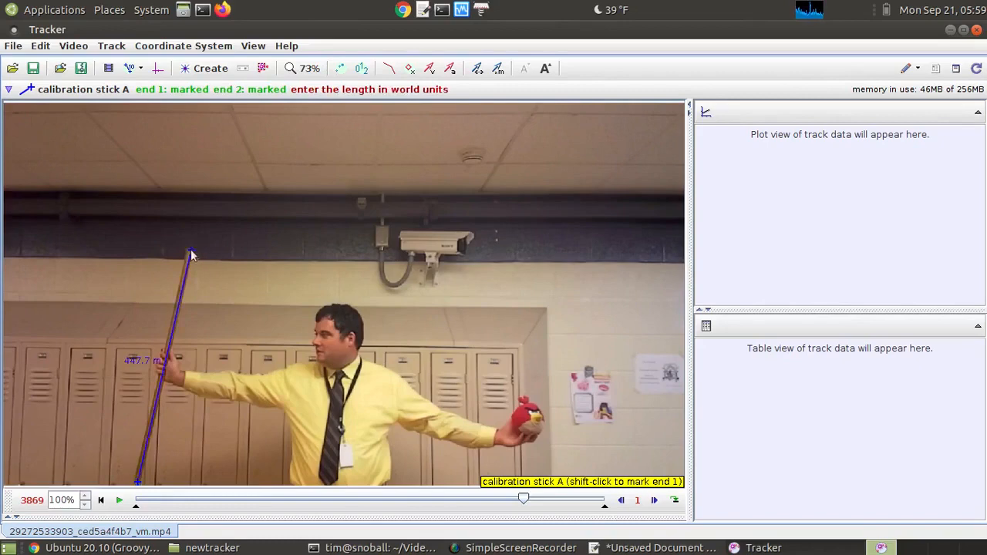
- Set the calibration stick's length to 1 m
{"action": "left_click", "coordinate": [145, 360]}
{"action": "double_click", "coordinate": [145, 360]}
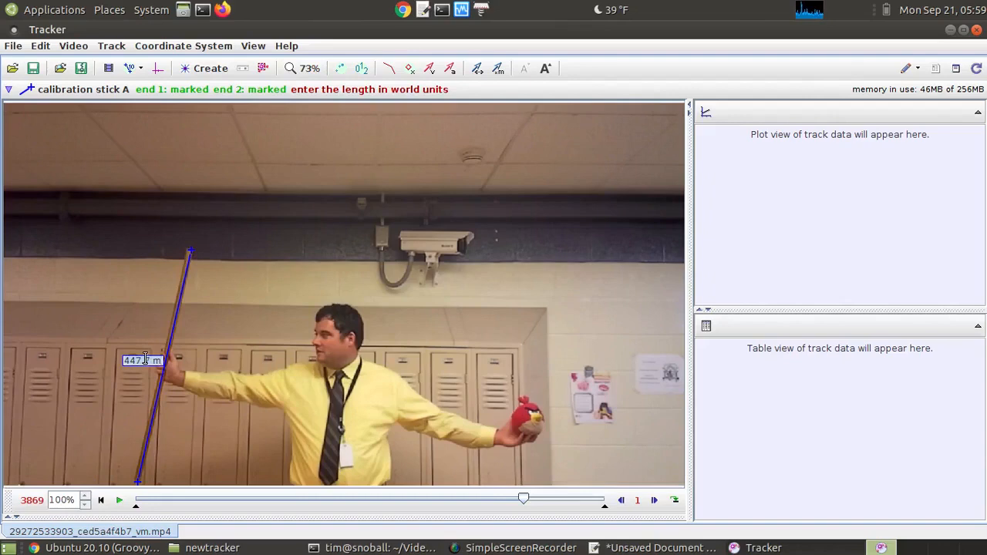
{"action": "type", "text": "1"}
{"action": "key", "text": "Return"}
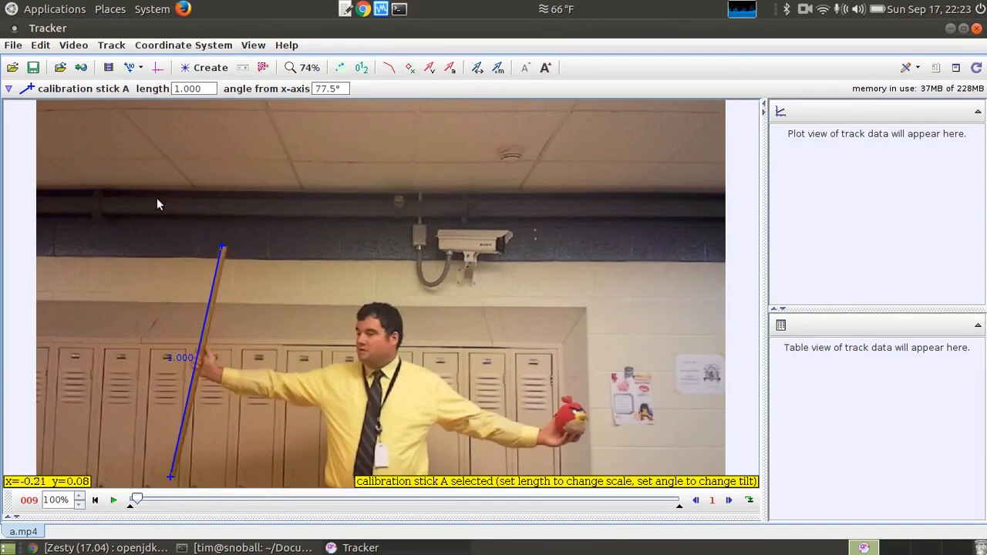
- Show the coordinate axes with the origin at the image's left edge, along the ledge above the lockers, and tilt them to about -0.7°
{"action": "left_click", "coordinate": [157, 70]}
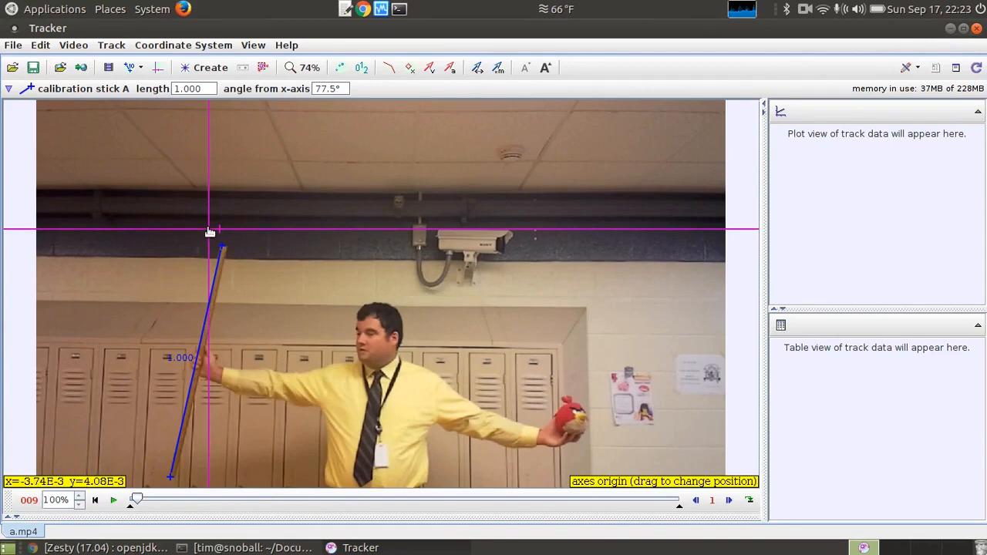
{"action": "left_click", "coordinate": [208, 235]}
{"action": "left_click_drag", "start_coordinate": [207, 236], "coordinate": [42, 305]}
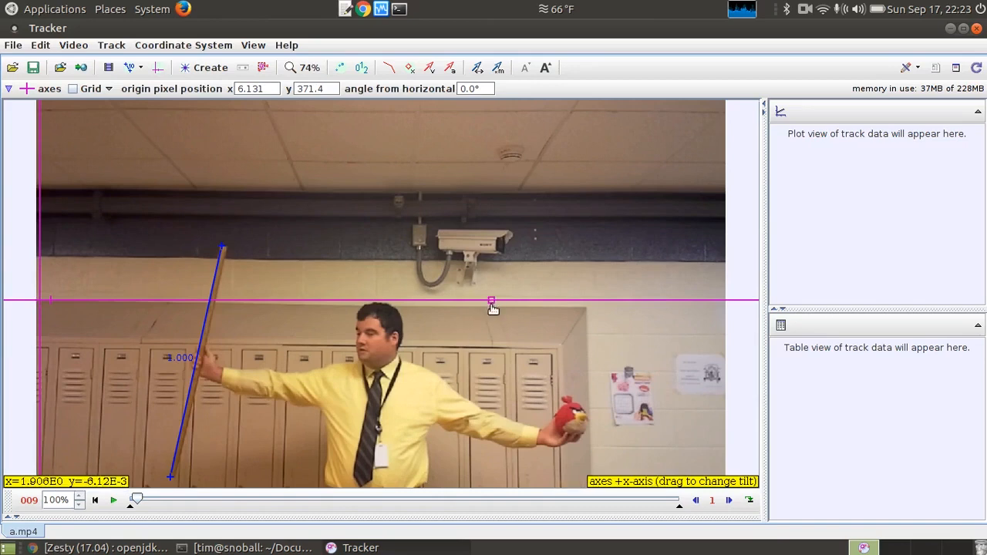
{"action": "left_click_drag", "start_coordinate": [493, 300], "coordinate": [492, 311]}
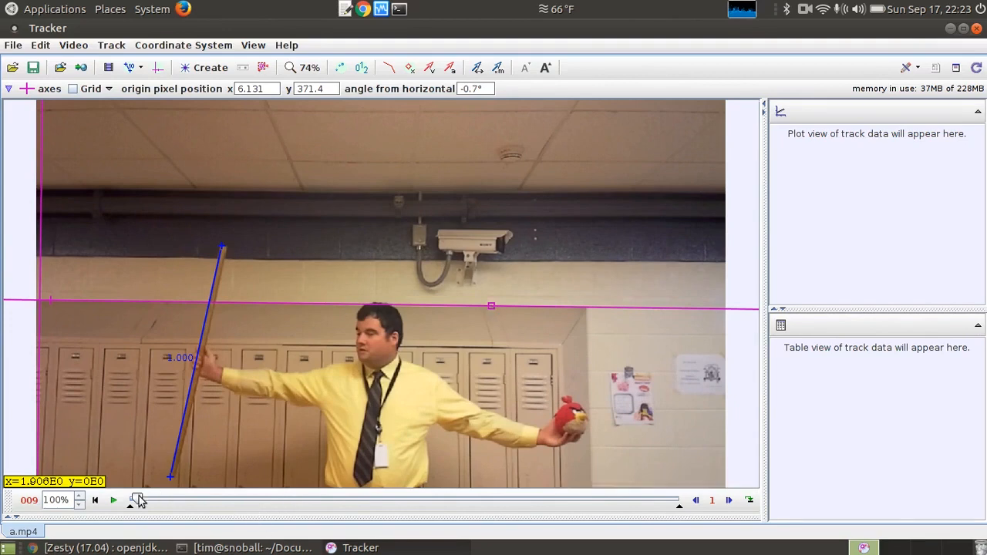
- Advance the video to frame 577, where the red bird has just left the thrower's hand
{"action": "left_click_drag", "start_coordinate": [137, 500], "coordinate": [603, 505]}
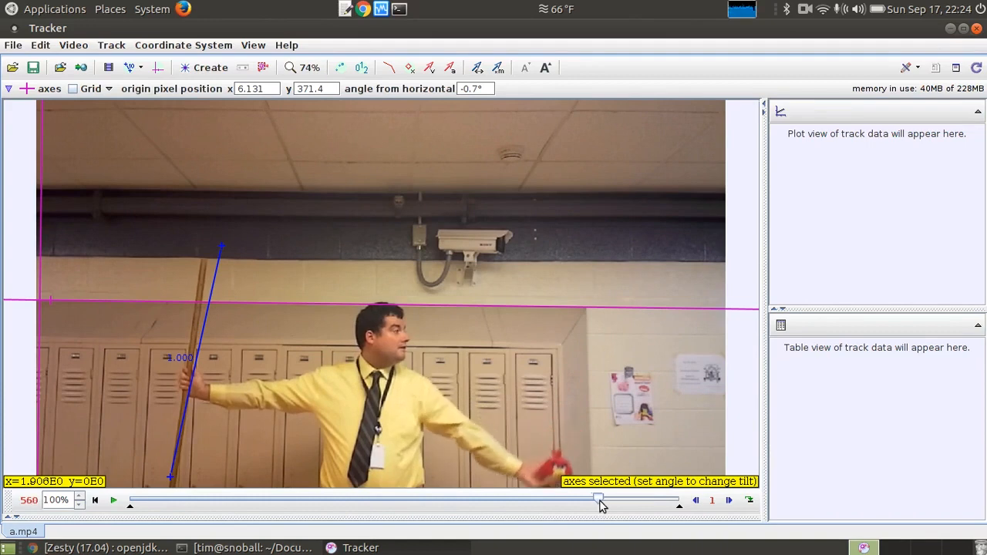
{"action": "left_click", "coordinate": [725, 502]}
{"action": "left_click", "coordinate": [725, 501]}
{"action": "left_click", "coordinate": [725, 501]}
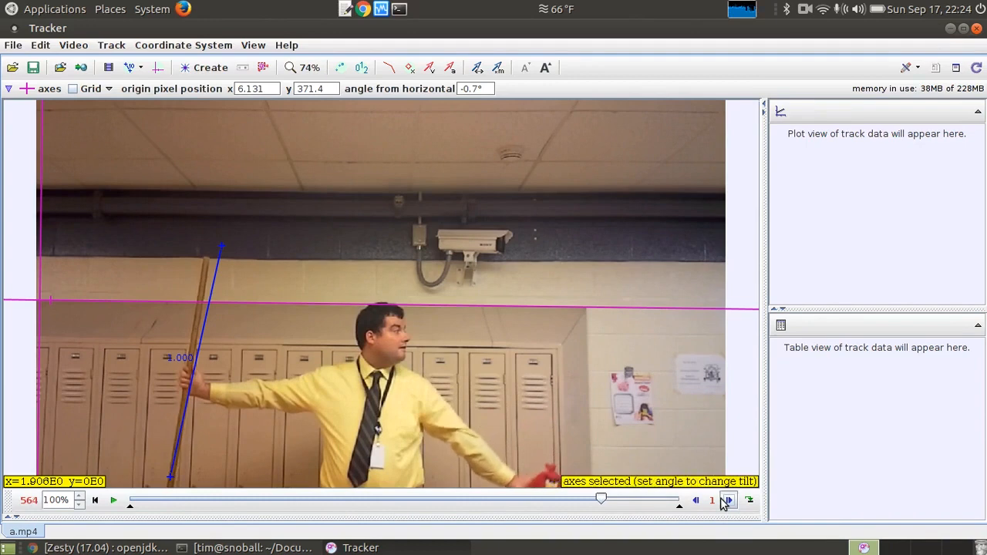
{"action": "left_click", "coordinate": [725, 501]}
{"action": "left_click", "coordinate": [725, 501]}
{"action": "left_click", "coordinate": [726, 502]}
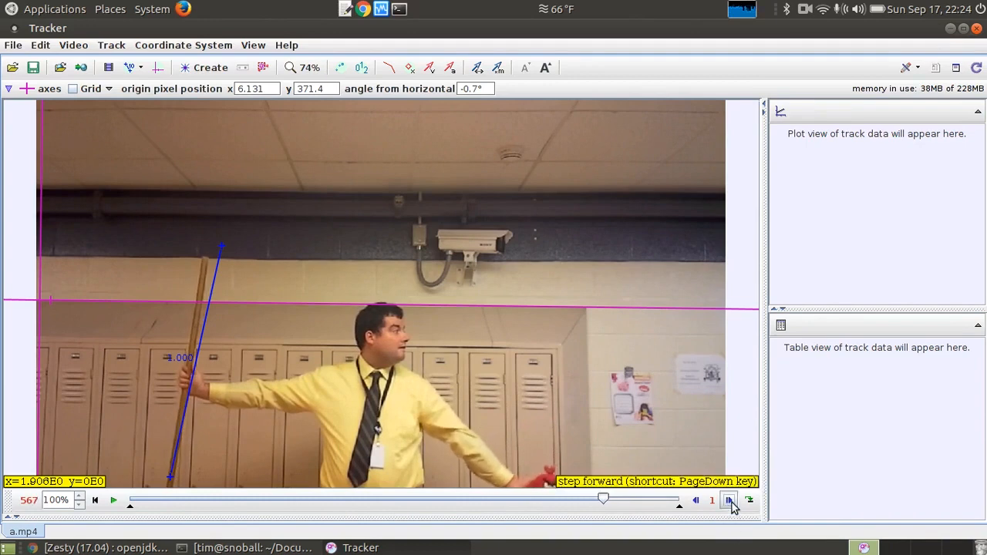
{"action": "left_click", "coordinate": [729, 502]}
{"action": "left_click", "coordinate": [731, 503]}
{"action": "left_click", "coordinate": [730, 501]}
{"action": "left_click", "coordinate": [730, 501]}
{"action": "left_click", "coordinate": [729, 501]}
{"action": "left_click", "coordinate": [729, 501]}
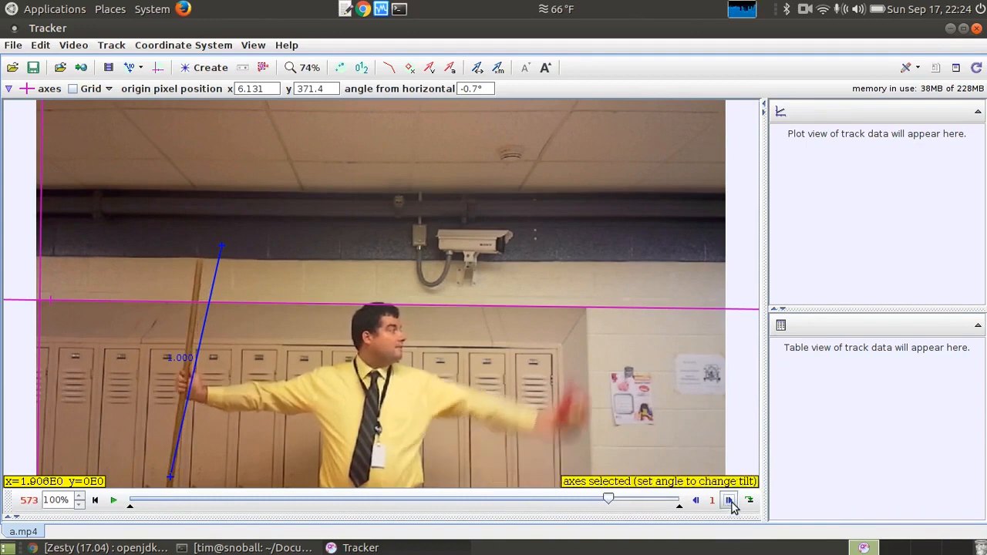
{"action": "left_click", "coordinate": [729, 501]}
{"action": "left_click", "coordinate": [729, 502]}
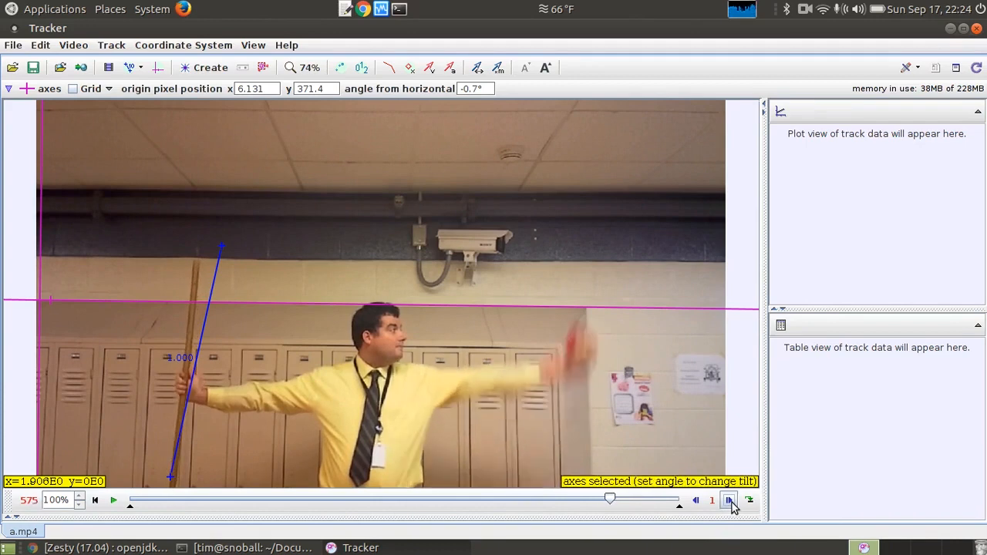
{"action": "left_click", "coordinate": [730, 501]}
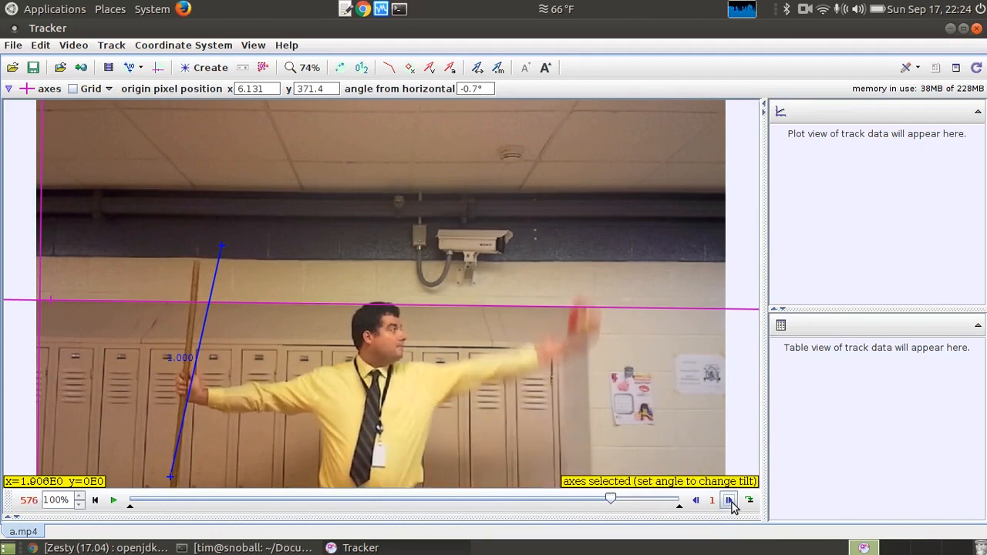
{"action": "left_click", "coordinate": [729, 501]}
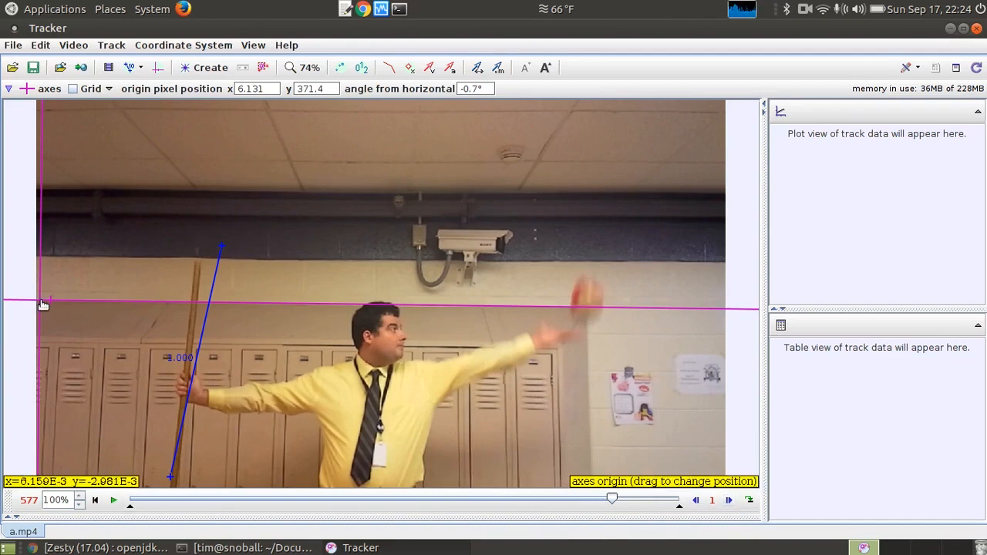
- Move the axes origin onto the airborne bird, and hide the calibration stick and the axes
{"action": "left_click_drag", "start_coordinate": [42, 303], "coordinate": [590, 304]}
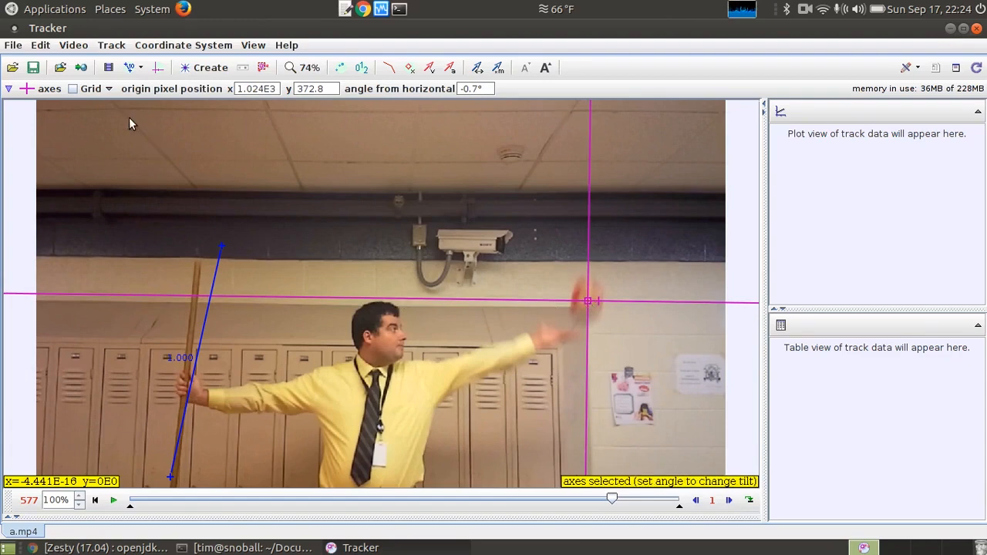
{"action": "left_click", "coordinate": [129, 70]}
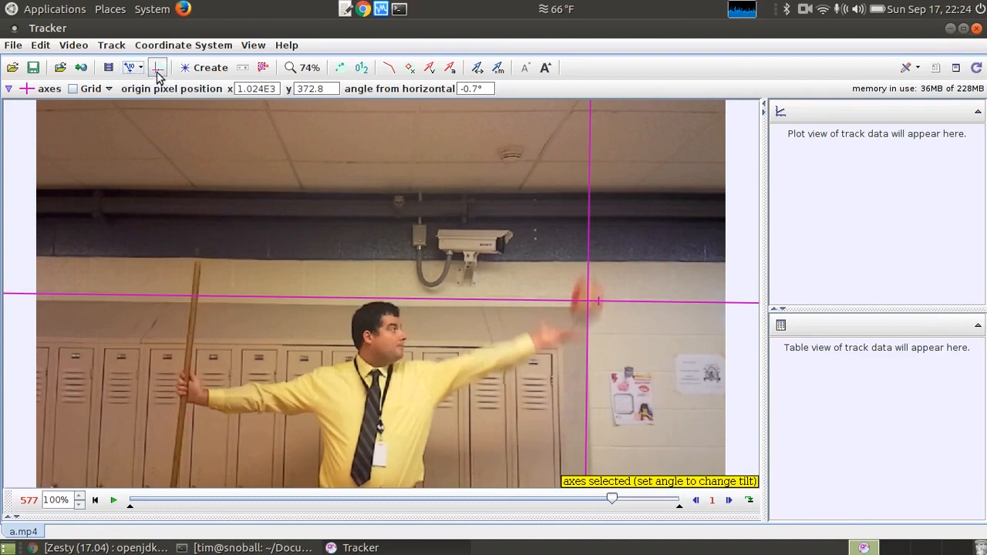
{"action": "left_click", "coordinate": [158, 71]}
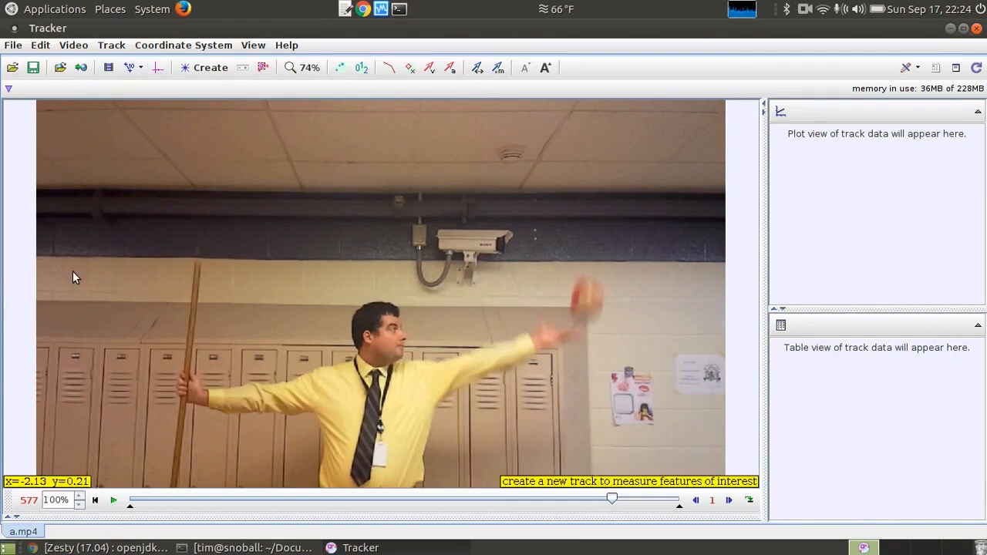
- Set the time to zero at the current frame
{"action": "right_click", "coordinate": [29, 501]}
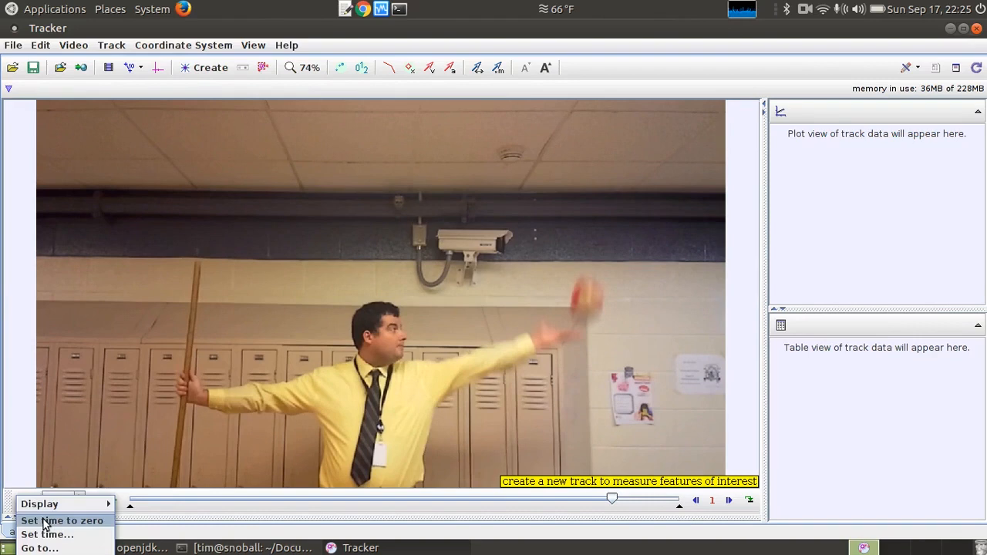
{"action": "left_click", "coordinate": [45, 522]}
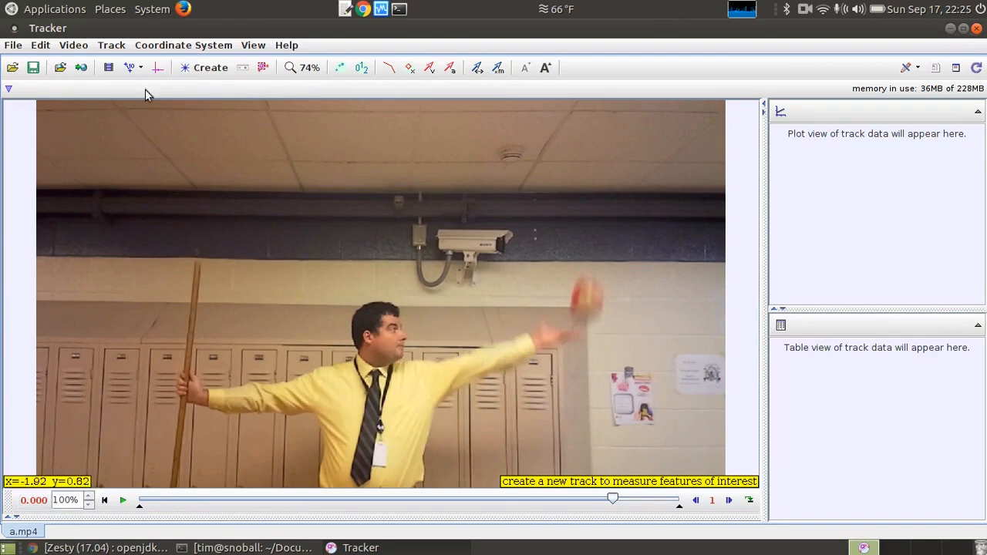
- Create a point mass track and mark the red bird's position in the time-zero frame
{"action": "left_click", "coordinate": [206, 70]}
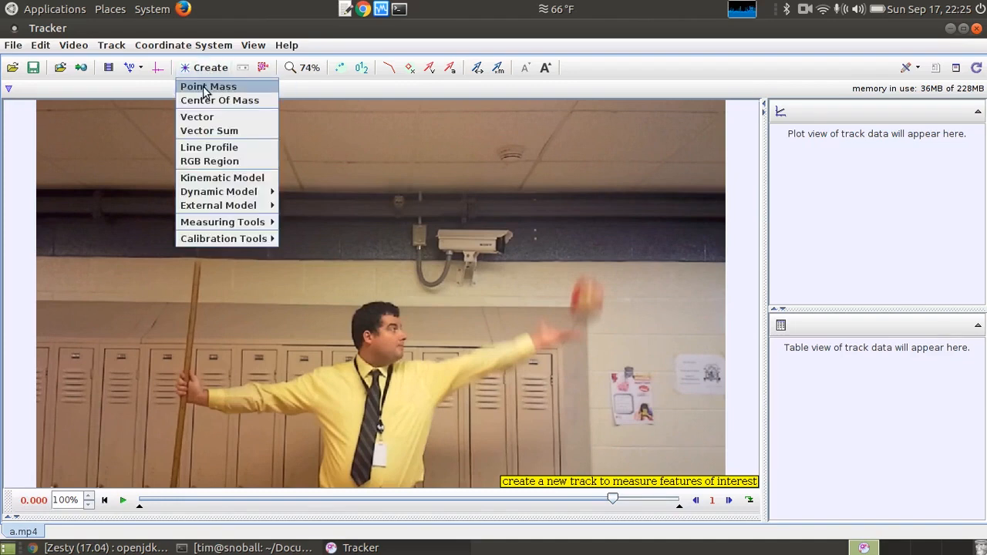
{"action": "left_click", "coordinate": [205, 88]}
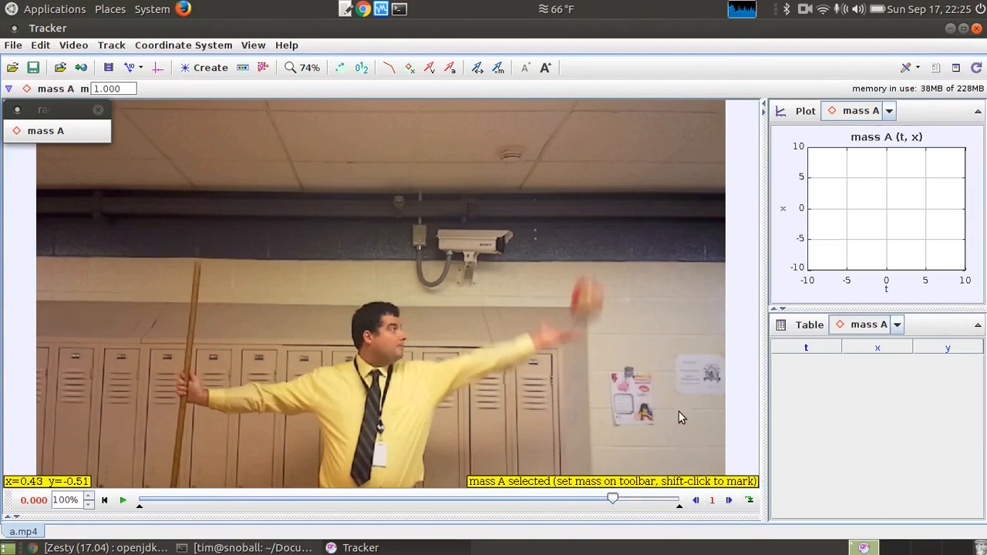
{"action": "key", "text": "shift"}
{"action": "key", "text": "shift"}
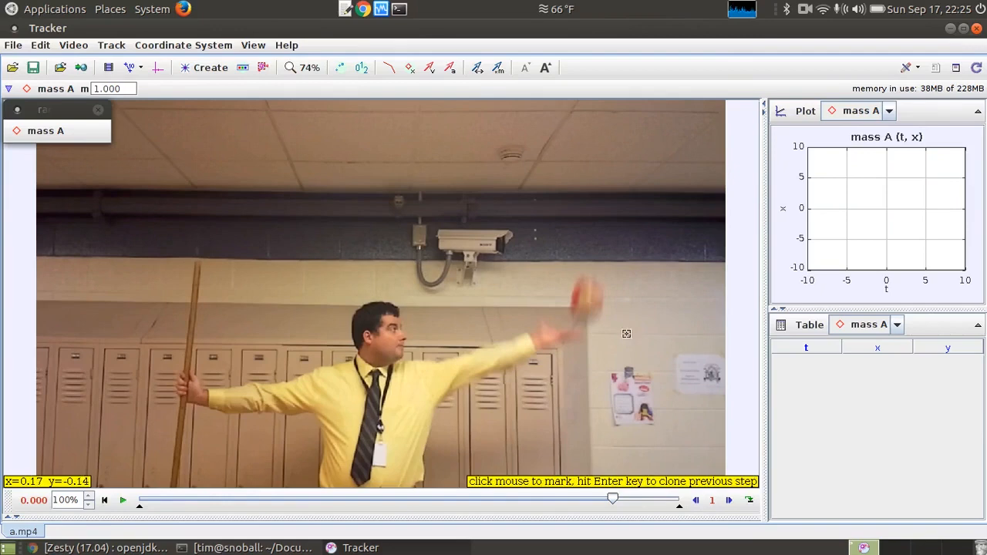
{"action": "left_click", "coordinate": [587, 300], "text": "shift"}
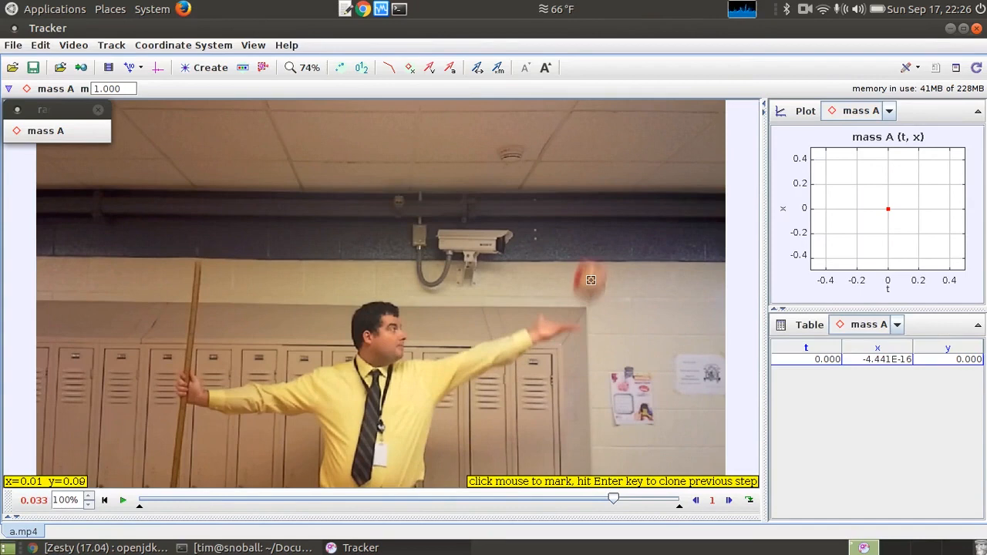
- Mark the bird's center in each successive frame from 0.033 s through 0.733 s, until it drops out of view
{"action": "left_click", "coordinate": [591, 280], "text": "shift"}
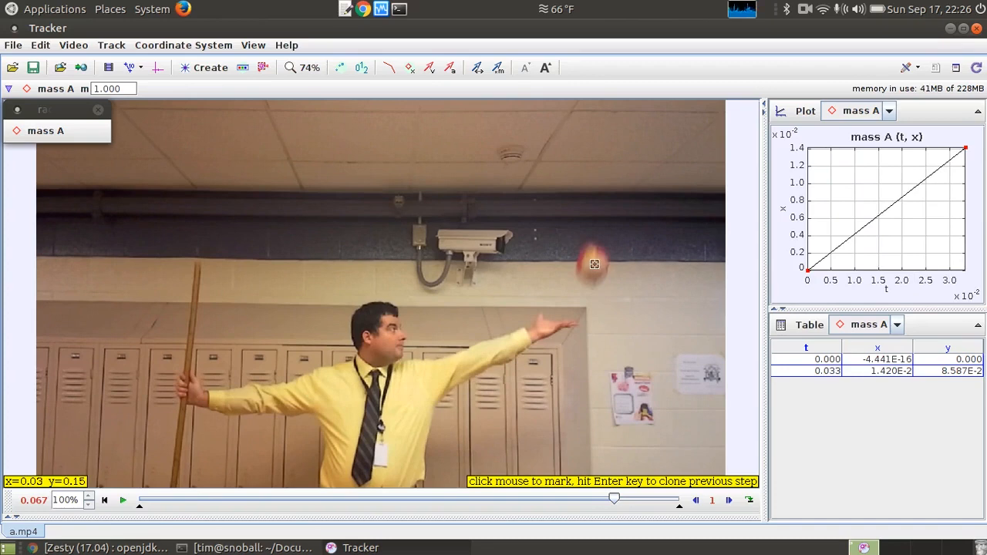
{"action": "left_click", "coordinate": [593, 264]}
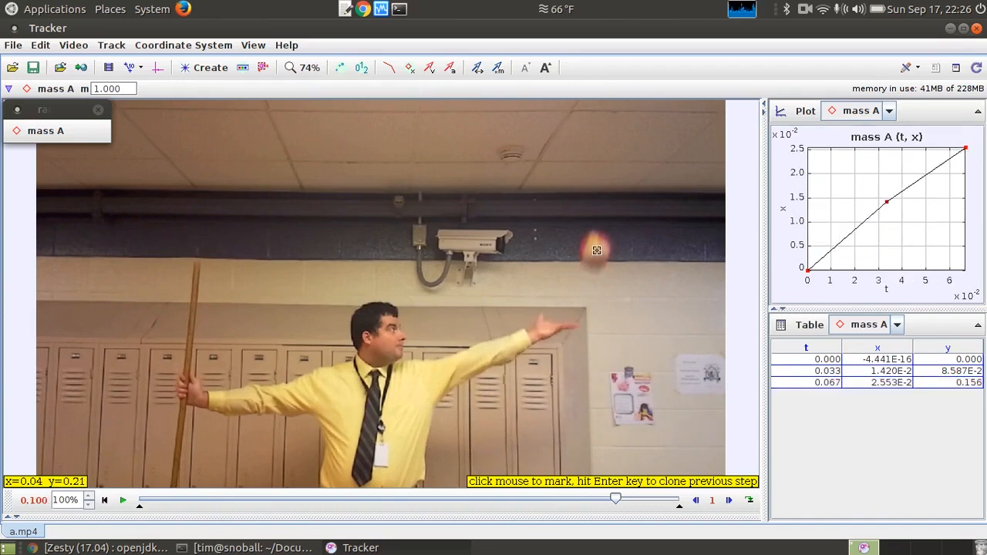
{"action": "left_click", "coordinate": [596, 250]}
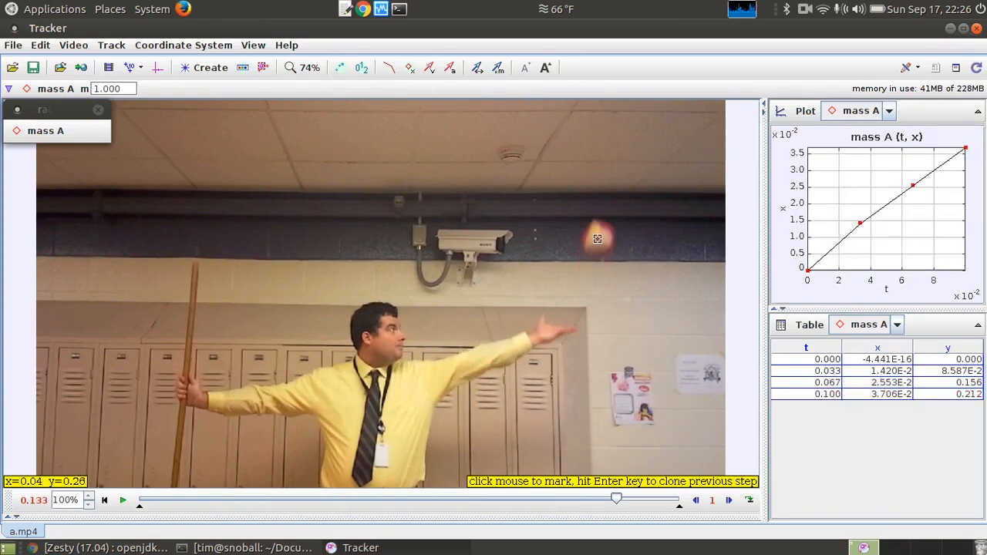
{"action": "left_click", "coordinate": [599, 239]}
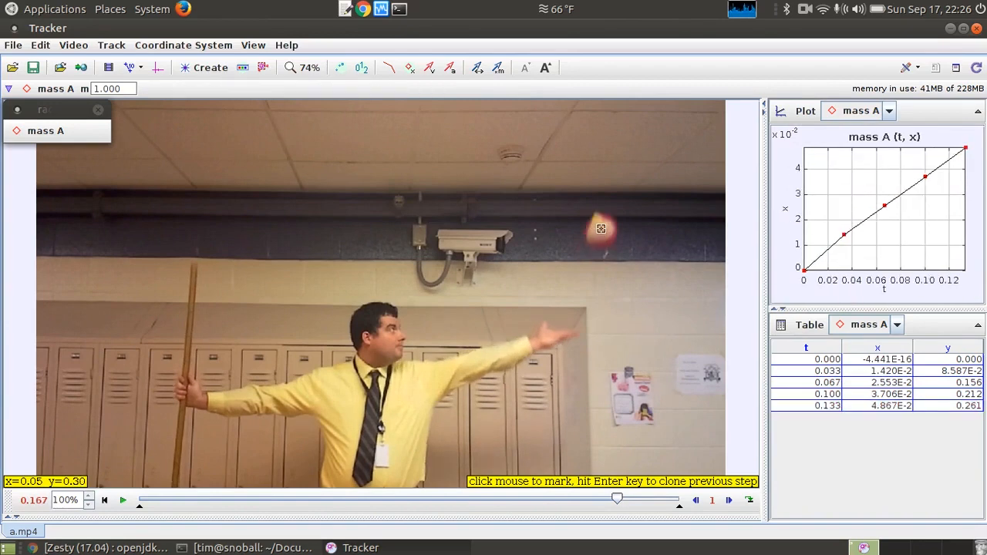
{"action": "left_click", "coordinate": [601, 230]}
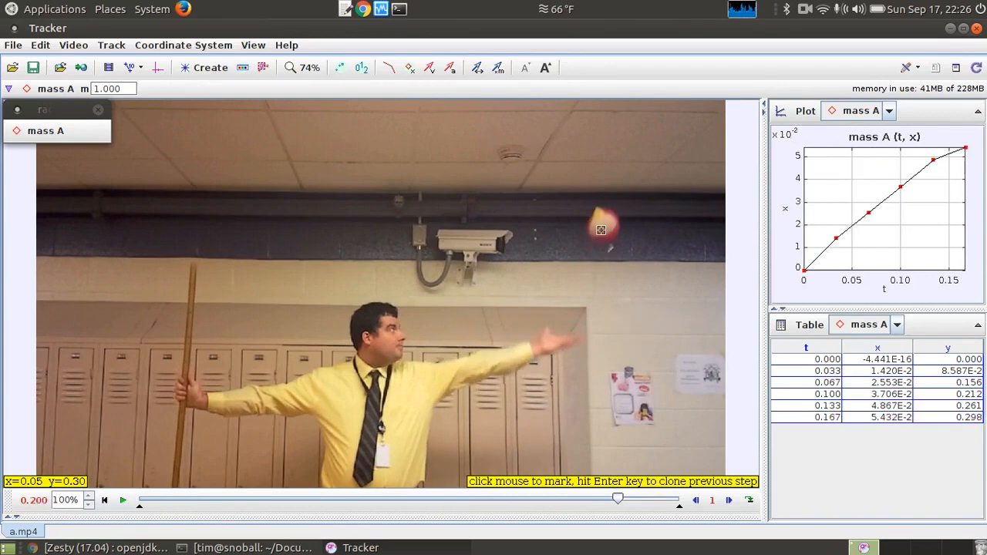
{"action": "left_click", "coordinate": [604, 225]}
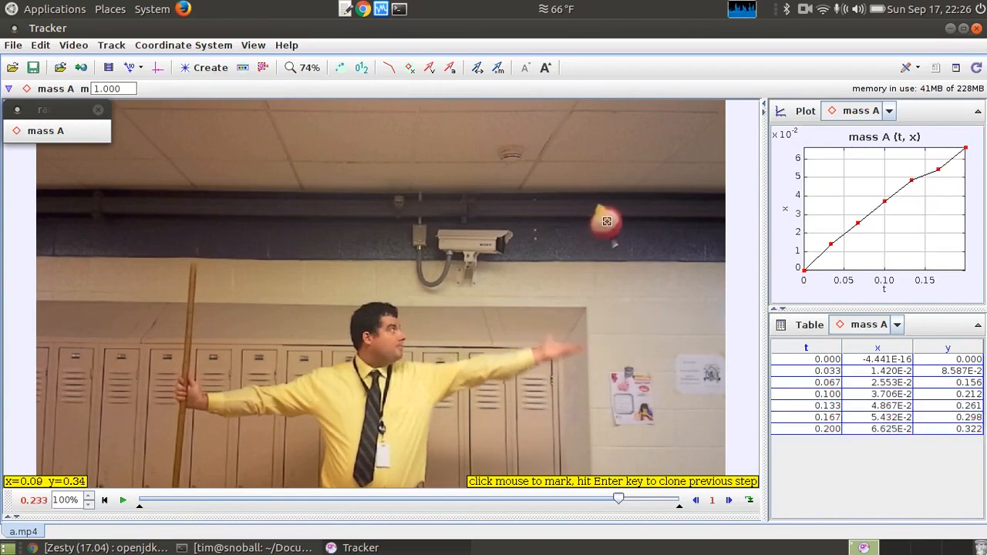
{"action": "left_click", "coordinate": [606, 224]}
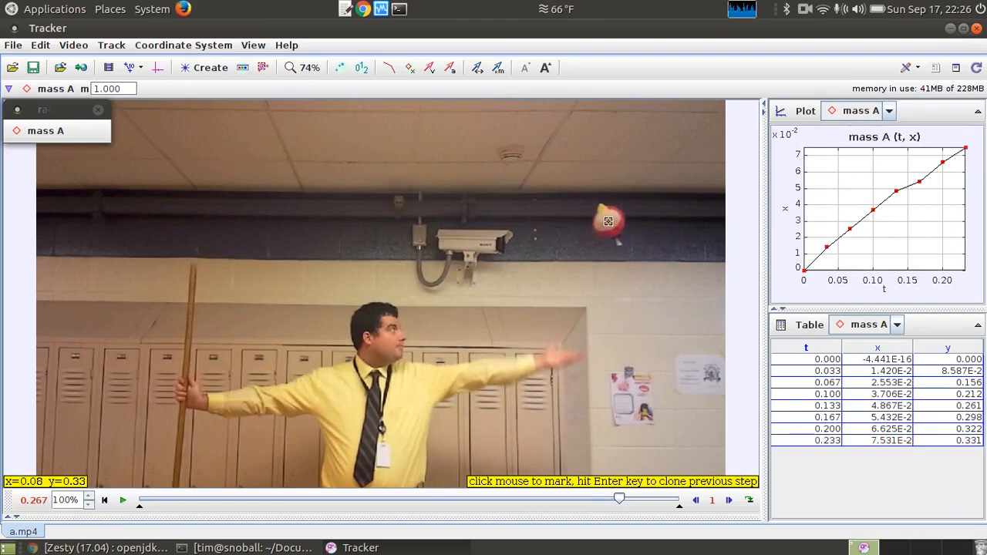
{"action": "left_click", "coordinate": [608, 222]}
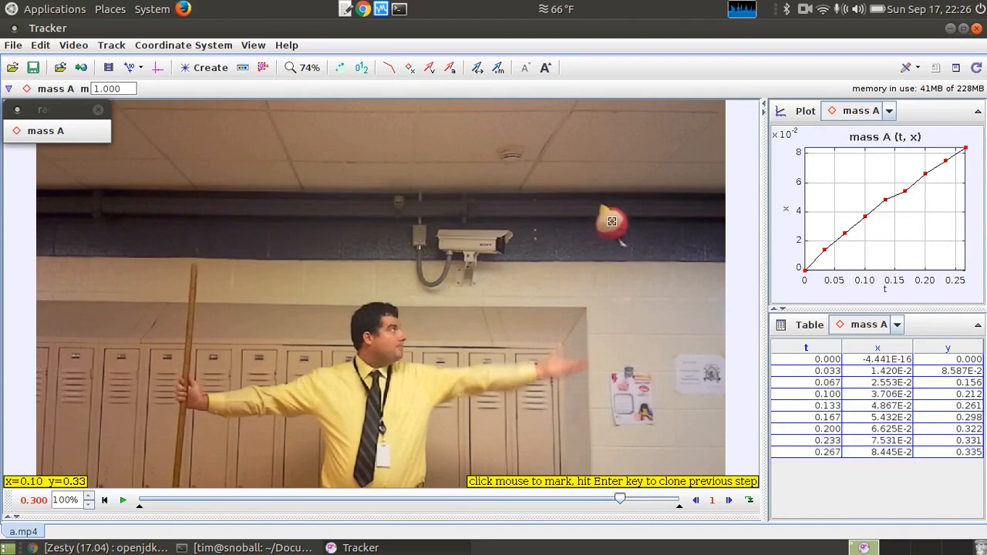
{"action": "left_click", "coordinate": [612, 222]}
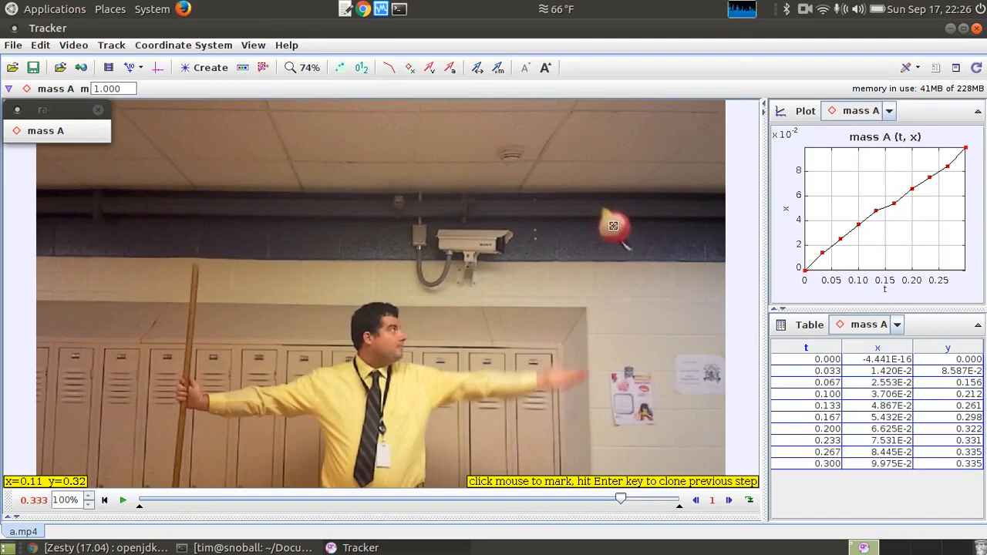
{"action": "left_click", "coordinate": [613, 226]}
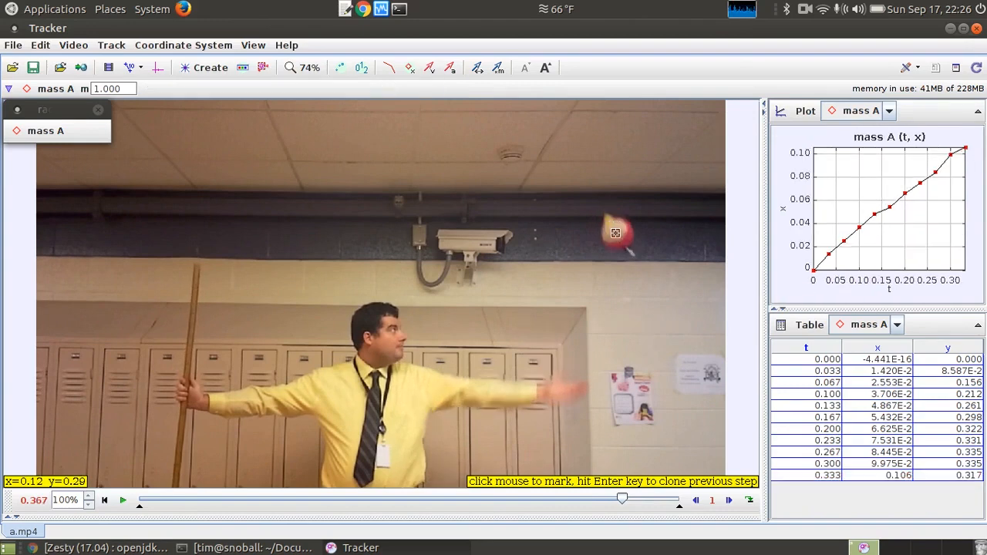
{"action": "left_click", "coordinate": [615, 235]}
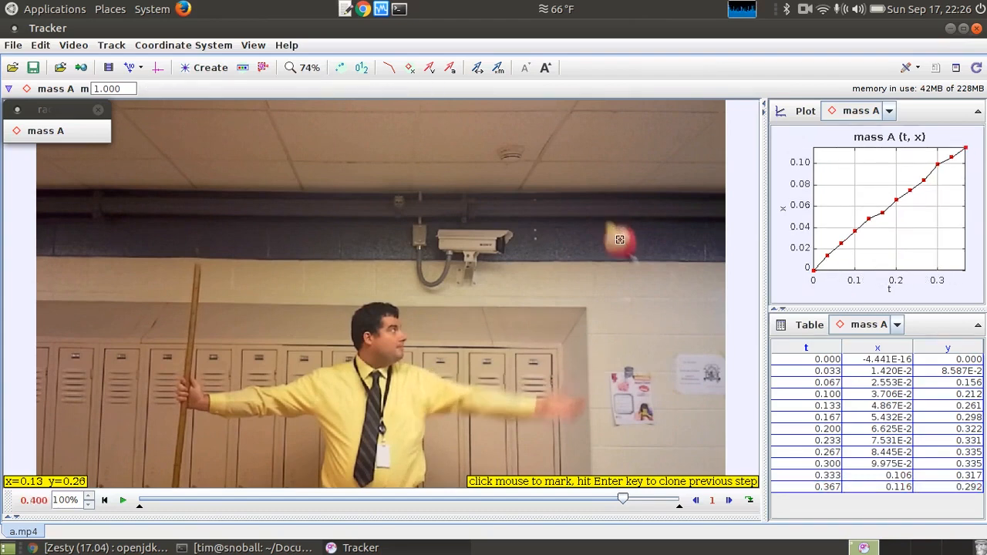
{"action": "left_click", "coordinate": [619, 240]}
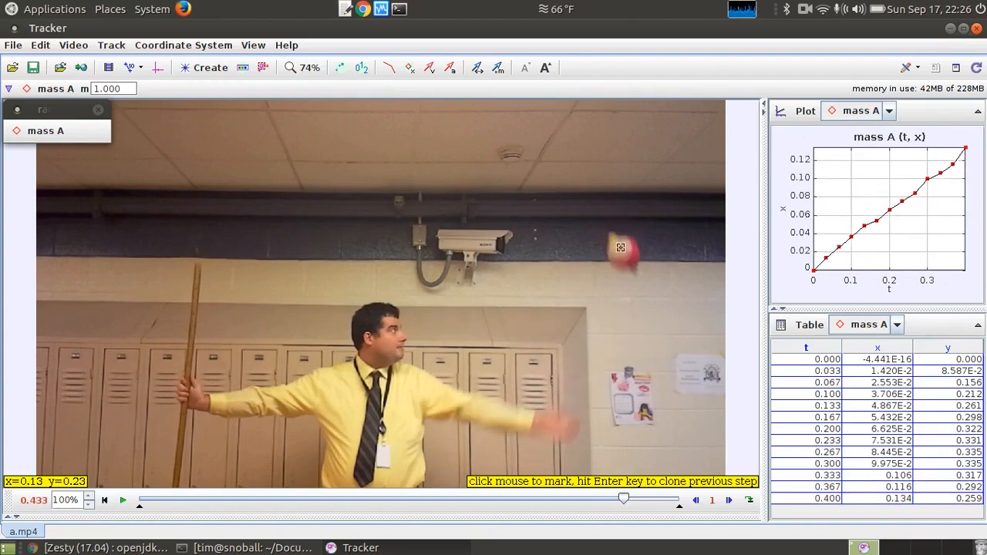
{"action": "left_click", "coordinate": [622, 250]}
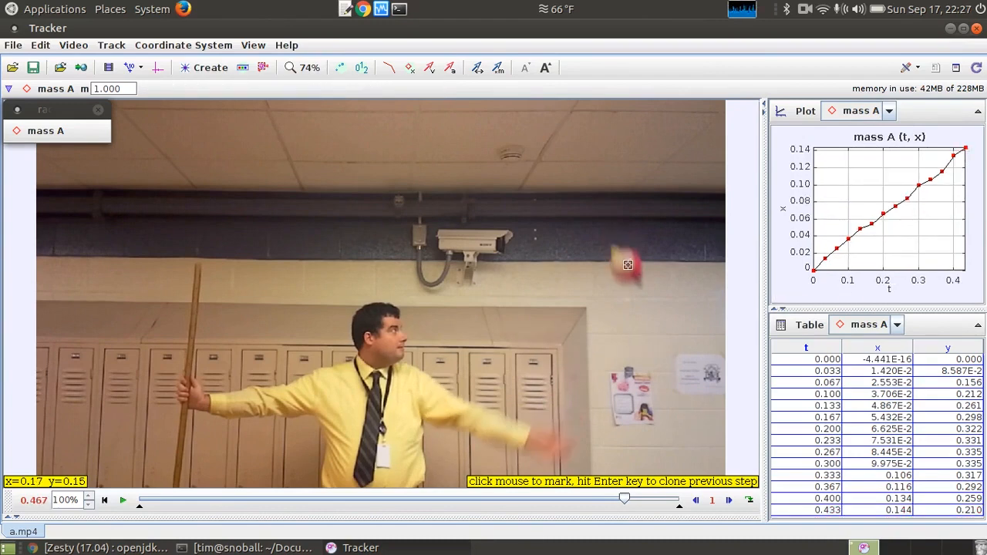
{"action": "left_click", "coordinate": [624, 265]}
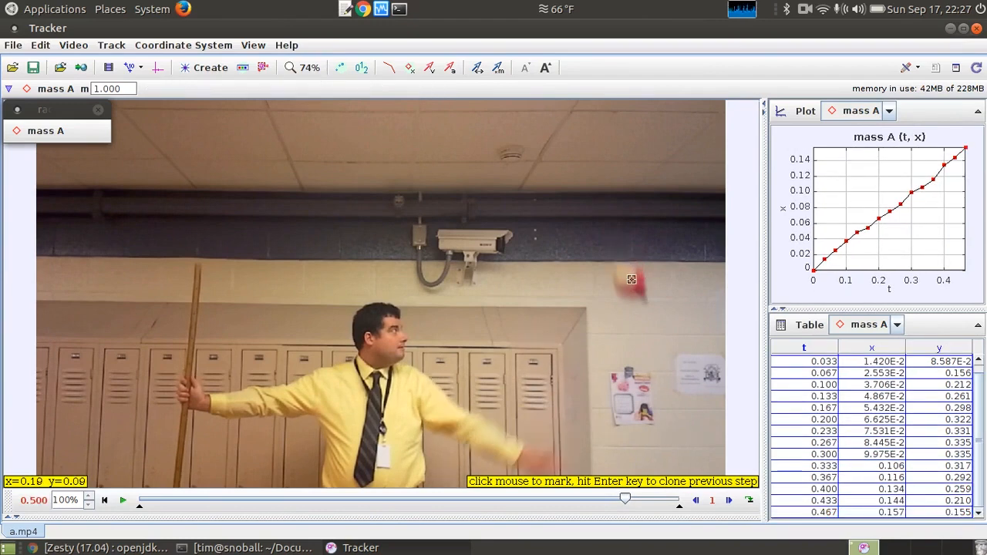
{"action": "left_click", "coordinate": [631, 279]}
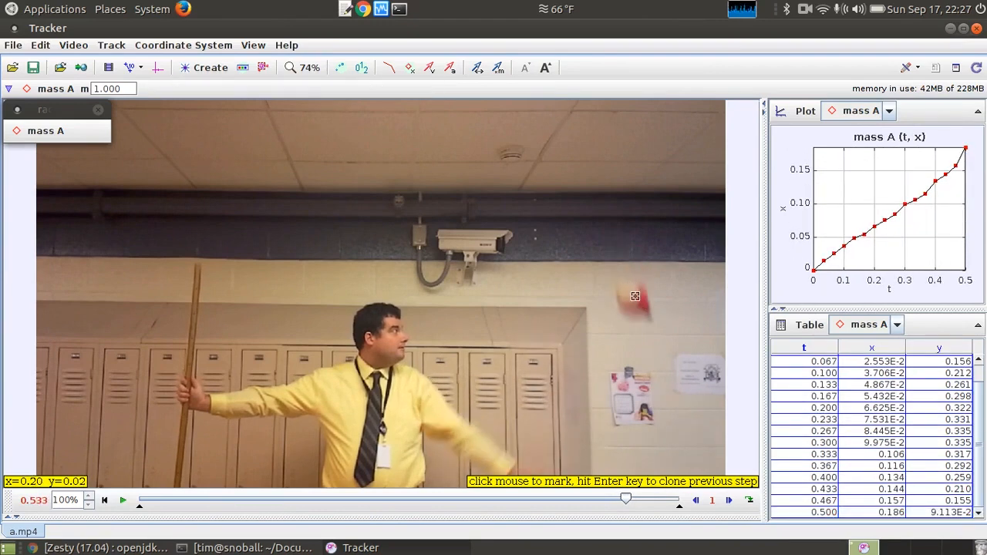
{"action": "left_click", "coordinate": [633, 296]}
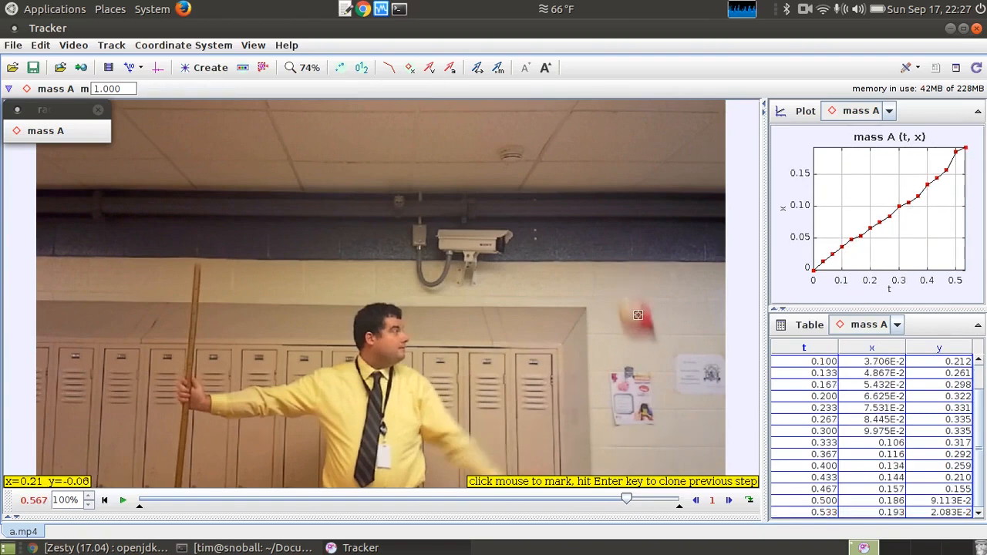
{"action": "left_click", "coordinate": [637, 315]}
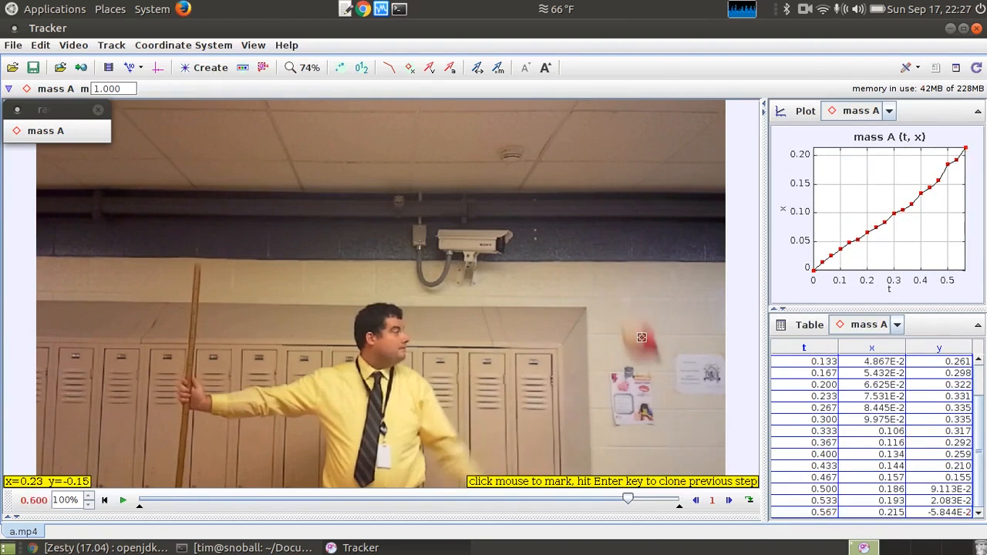
{"action": "left_click", "coordinate": [642, 339]}
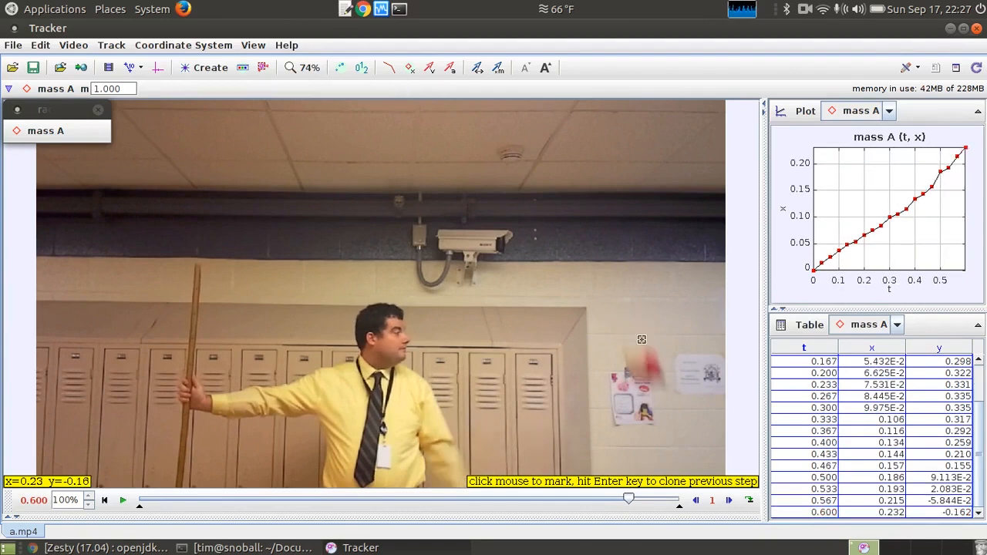
{"action": "left_click", "coordinate": [644, 362]}
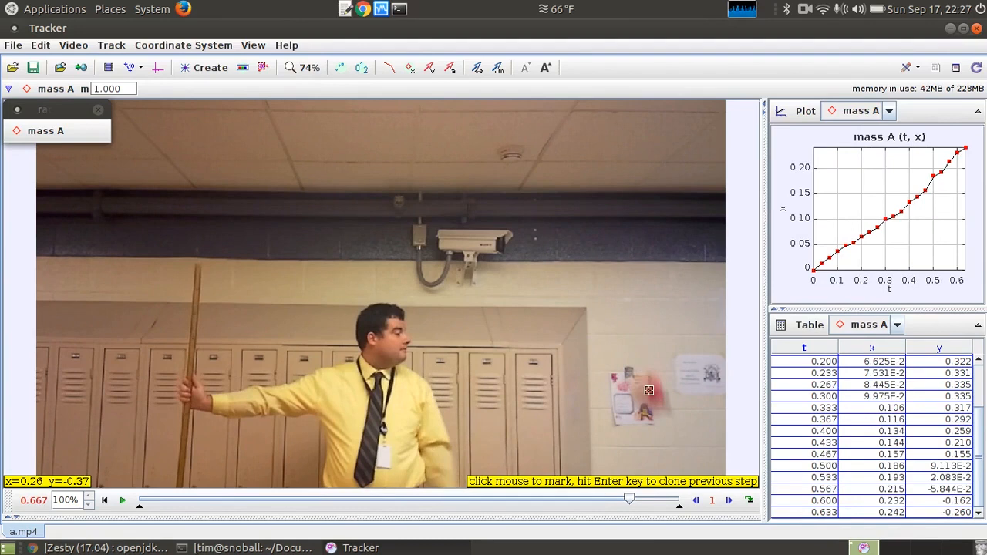
{"action": "left_click", "coordinate": [650, 391]}
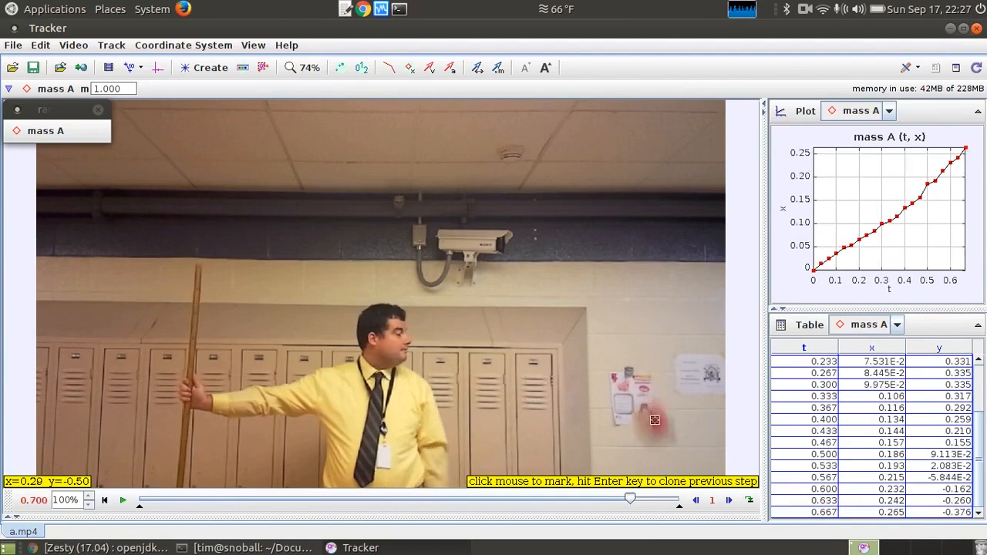
{"action": "left_click", "coordinate": [659, 428]}
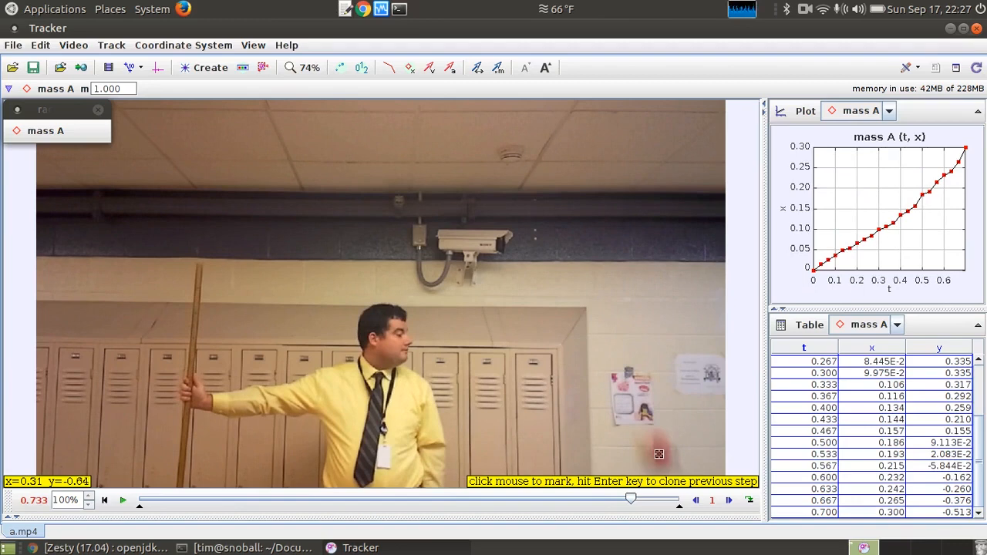
{"action": "left_click", "coordinate": [659, 453]}
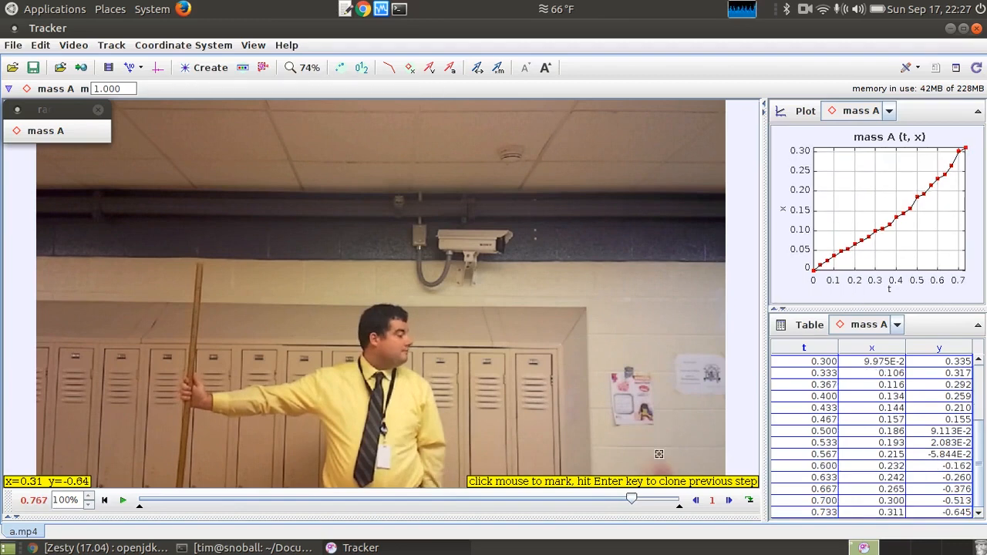
{"action": "left_click", "coordinate": [659, 457]}
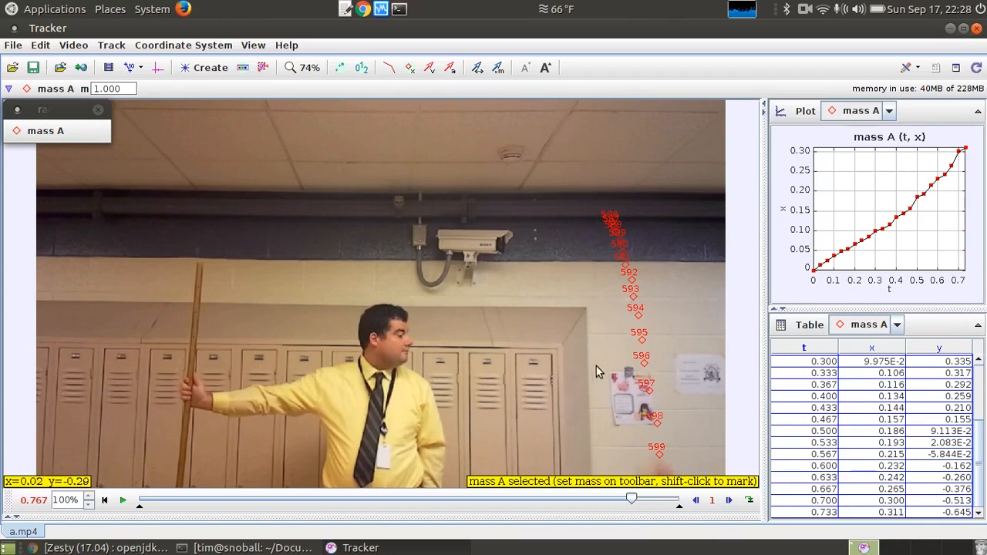
- Show two plots for mass A in the plot view
{"action": "left_click", "coordinate": [785, 148]}
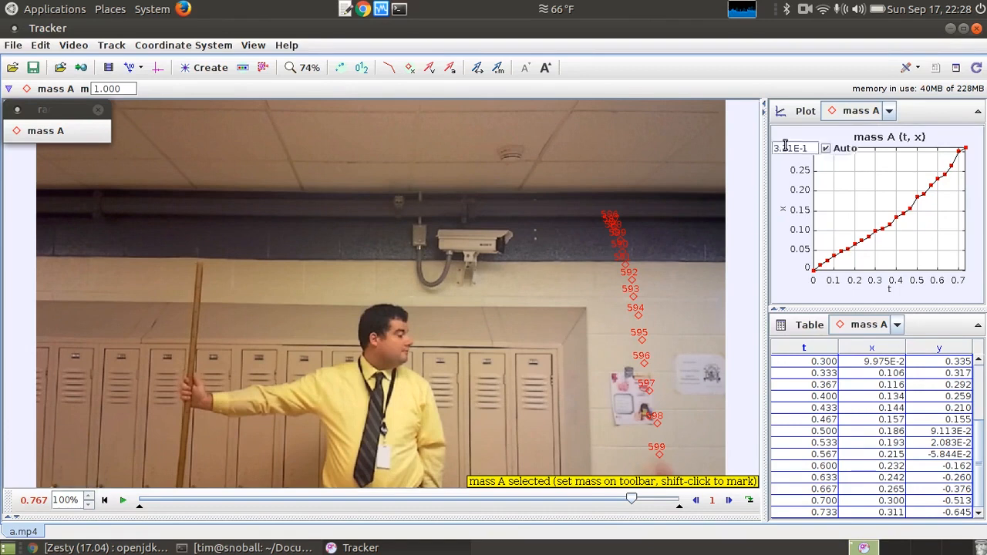
{"action": "left_click", "coordinate": [805, 112]}
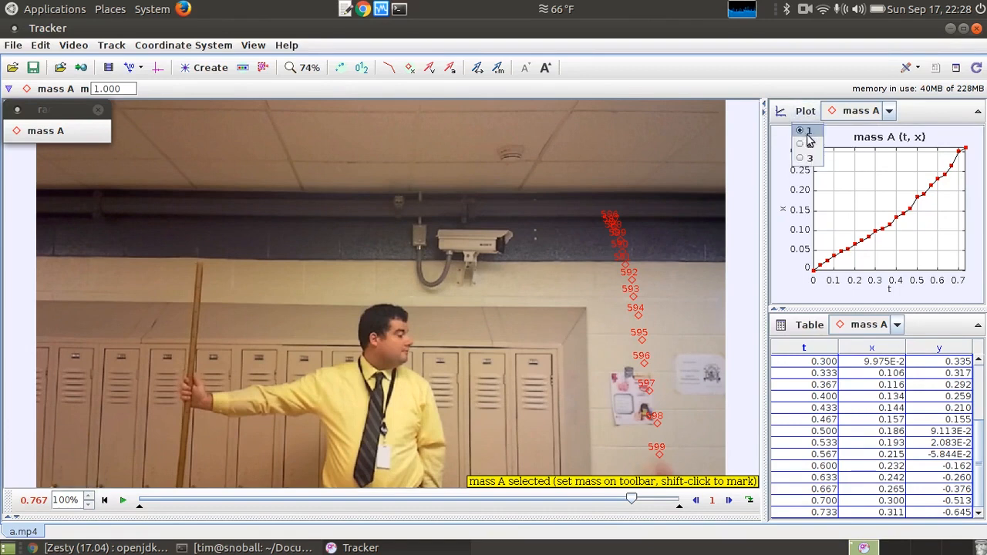
{"action": "left_click", "coordinate": [807, 144]}
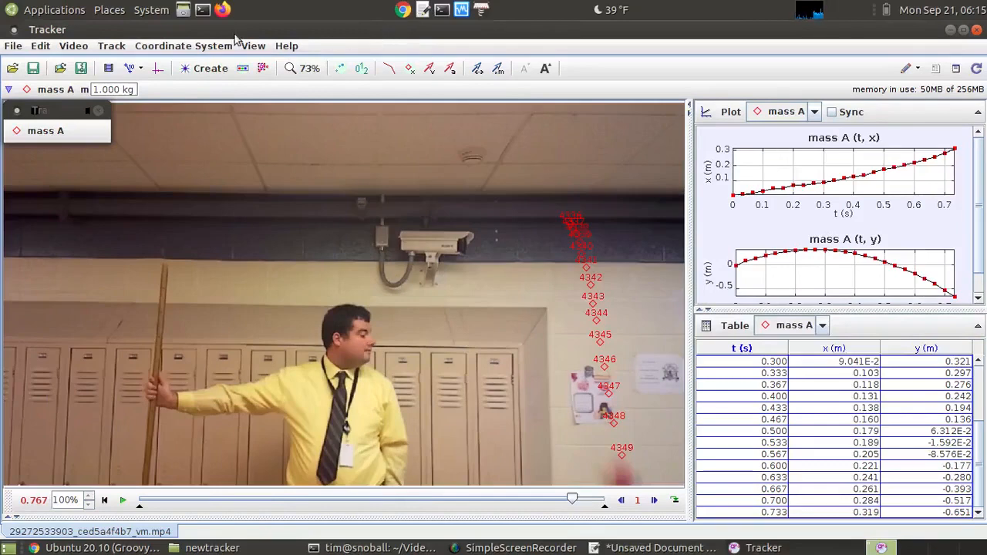
{"action": "left_click", "coordinate": [16, 47]}
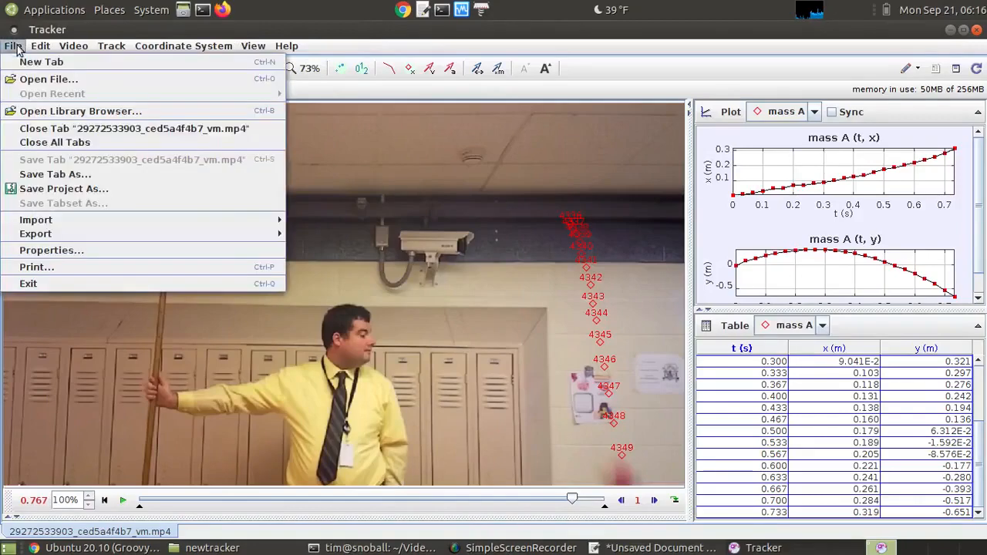
{"action": "left_click", "coordinate": [49, 189]}
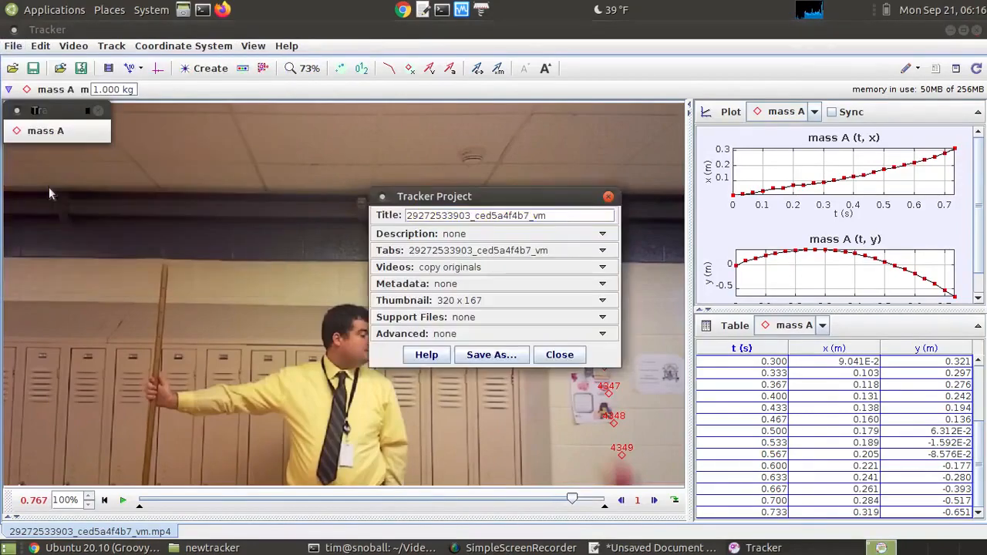
{"action": "left_click", "coordinate": [518, 356]}
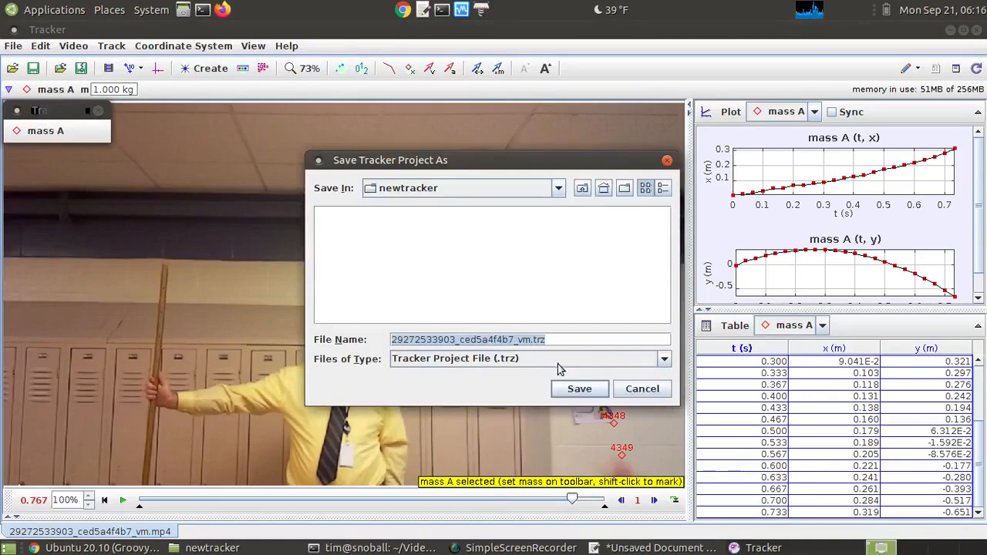
{"action": "left_click", "coordinate": [601, 396]}
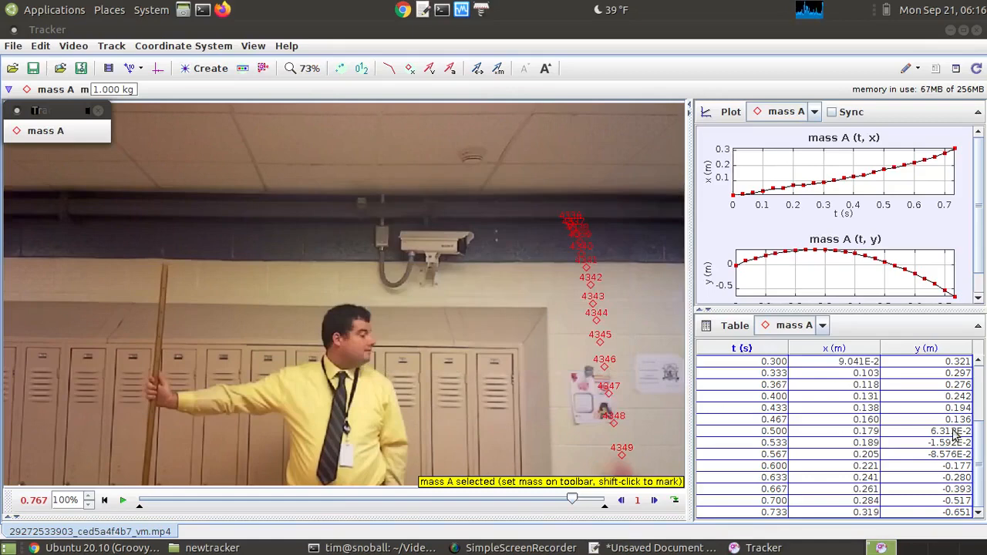
{"action": "scroll", "coordinate": [983, 455], "scroll_direction": "up", "scroll_amount": 2}
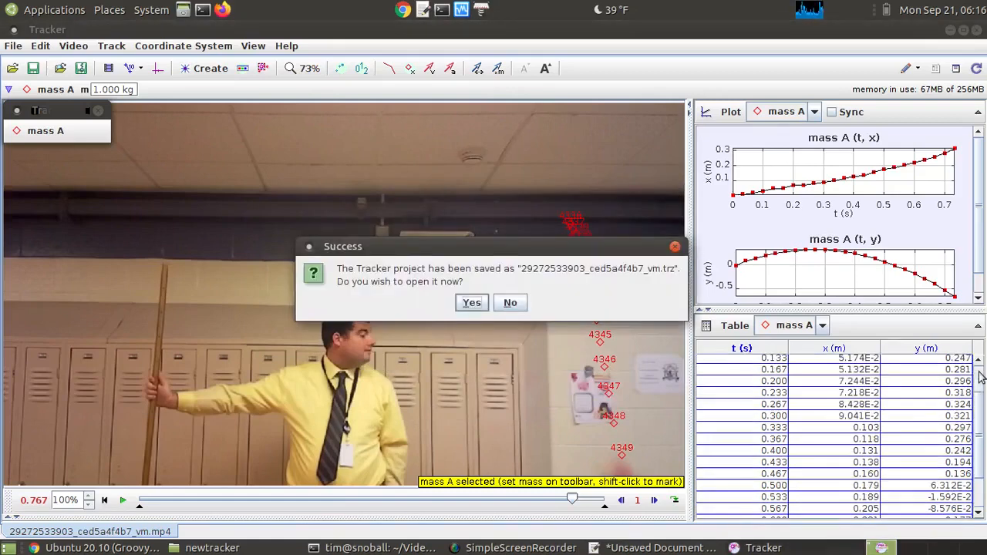
- Decline opening the saved project, and copy all t, x and y rows of mass A's table at full precision
{"action": "left_click", "coordinate": [508, 302]}
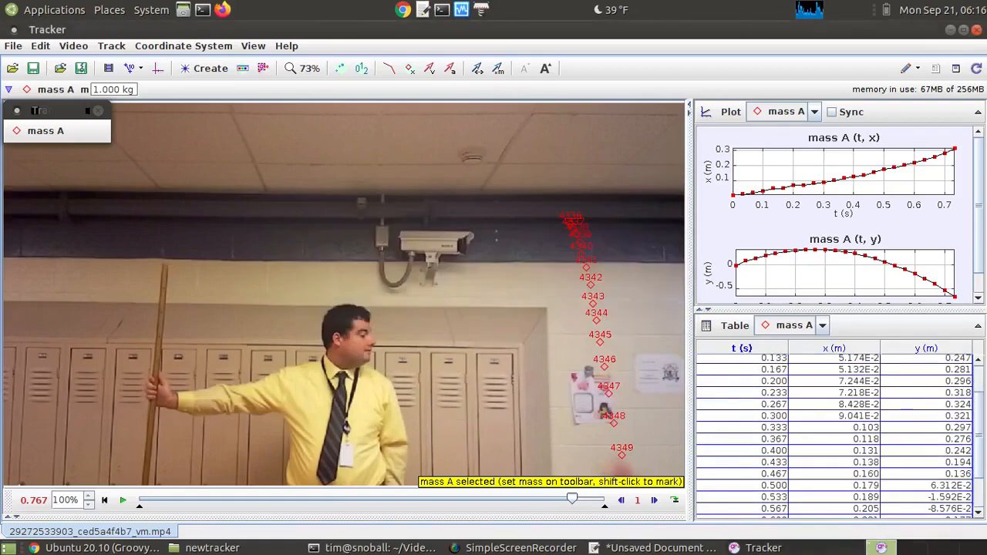
{"action": "scroll", "coordinate": [982, 437], "scroll_direction": "up", "scroll_amount": 2}
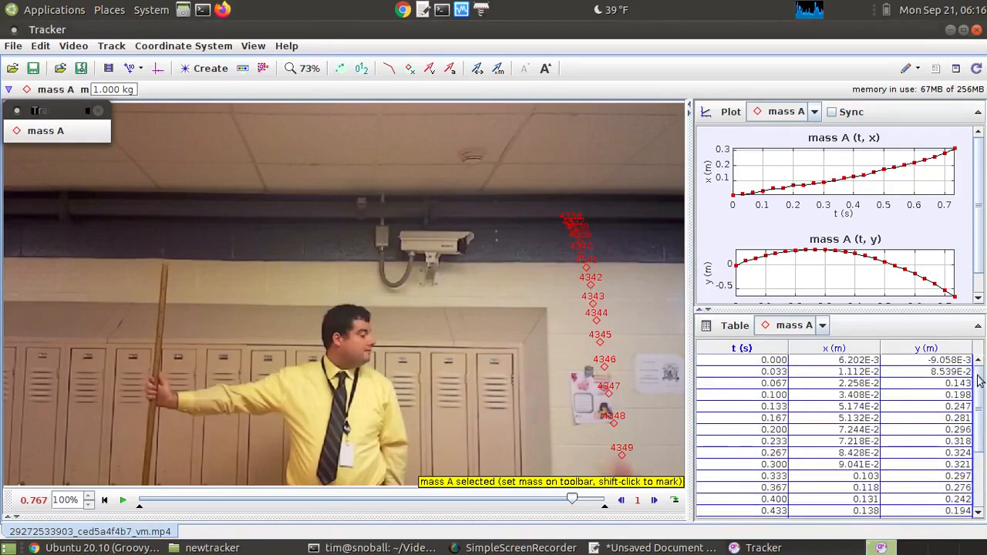
{"action": "left_click", "coordinate": [778, 362]}
{"action": "left_click_drag", "start_coordinate": [782, 368], "coordinate": [907, 524]}
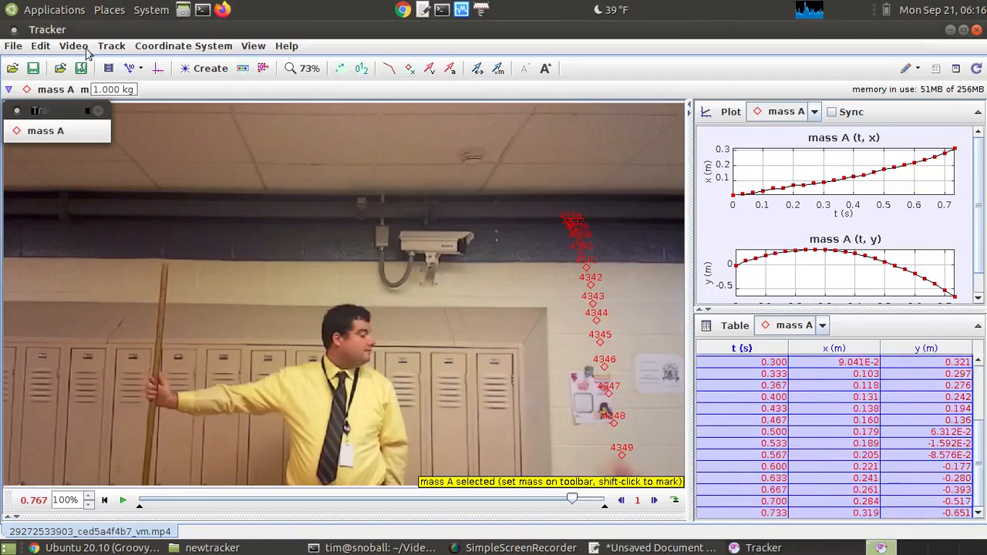
{"action": "left_click", "coordinate": [40, 48]}
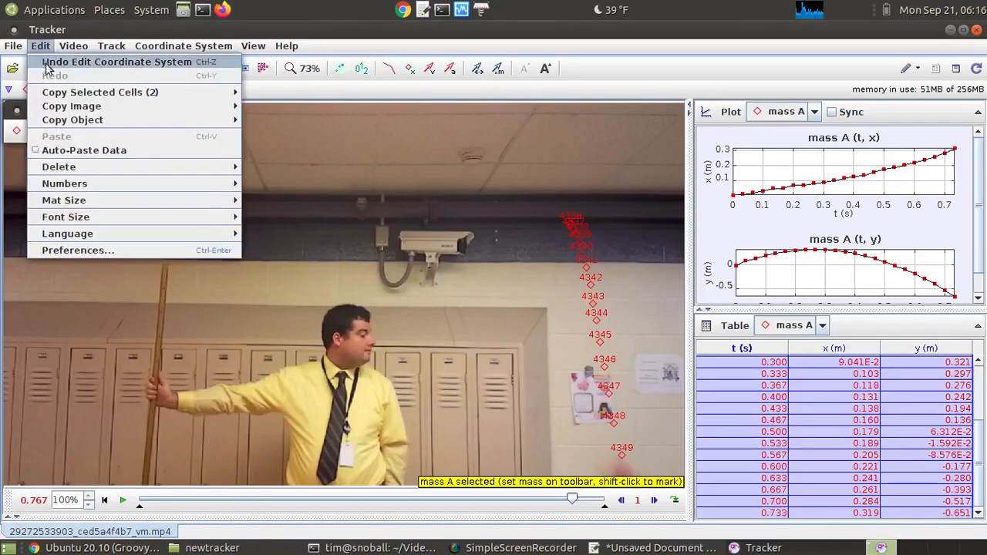
{"action": "mouse_move", "coordinate": [61, 94]}
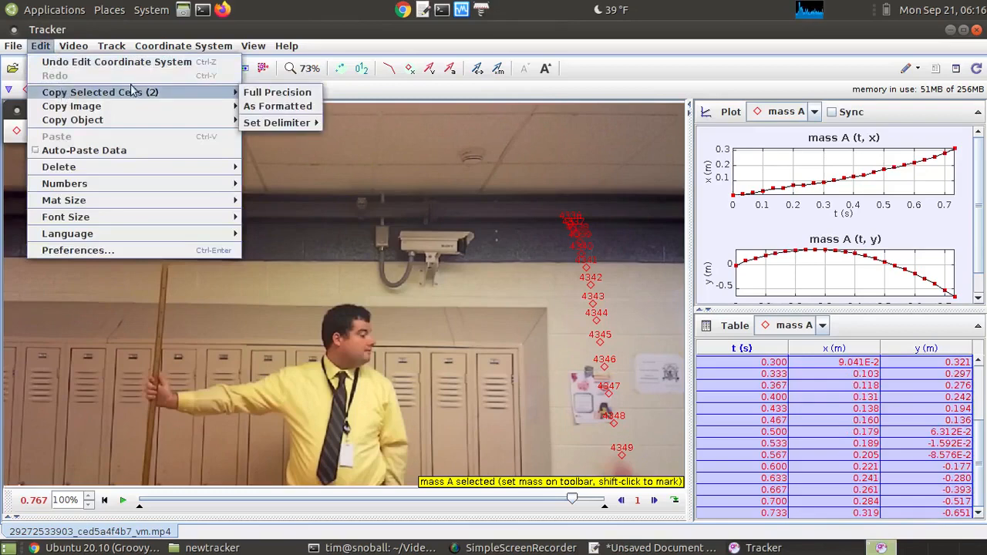
{"action": "left_click", "coordinate": [256, 93]}
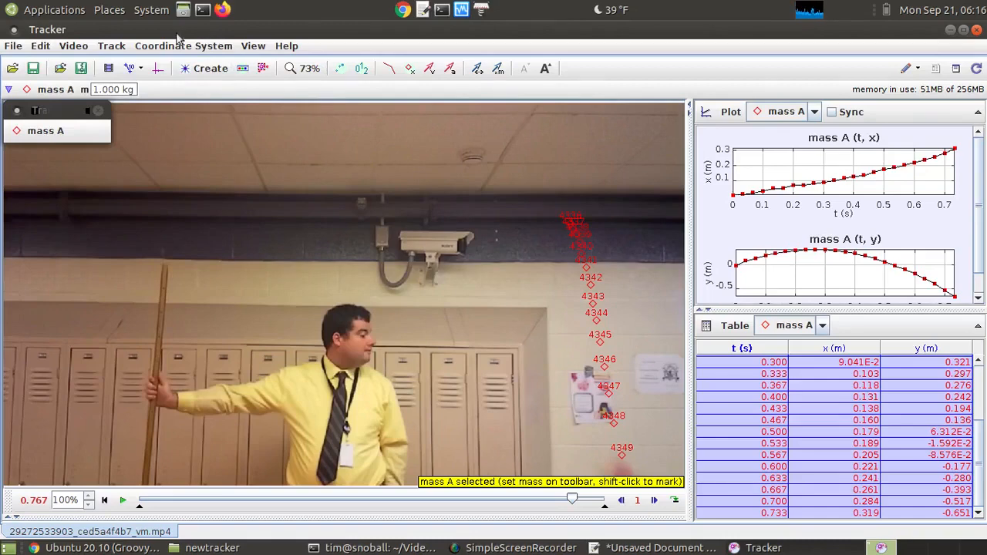
- Open the Pluma text editor and paste the copied mass A data into a new blank document
{"action": "left_click", "coordinate": [78, 14]}
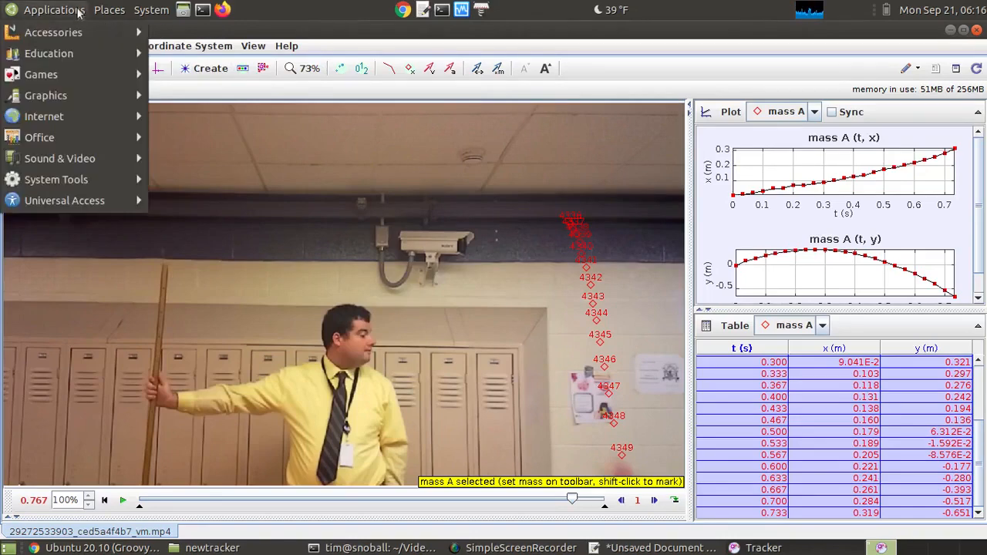
{"action": "mouse_move", "coordinate": [78, 33]}
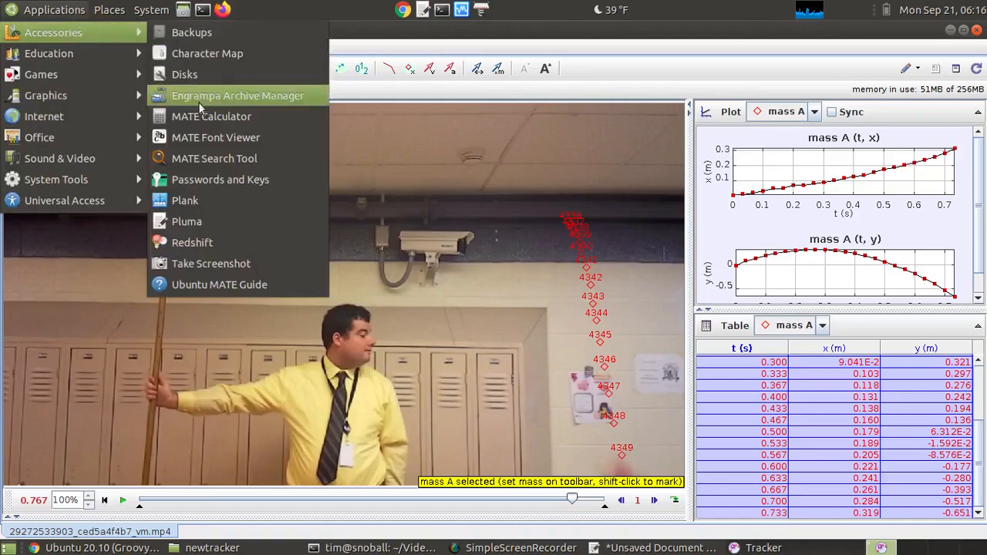
{"action": "left_click", "coordinate": [185, 221]}
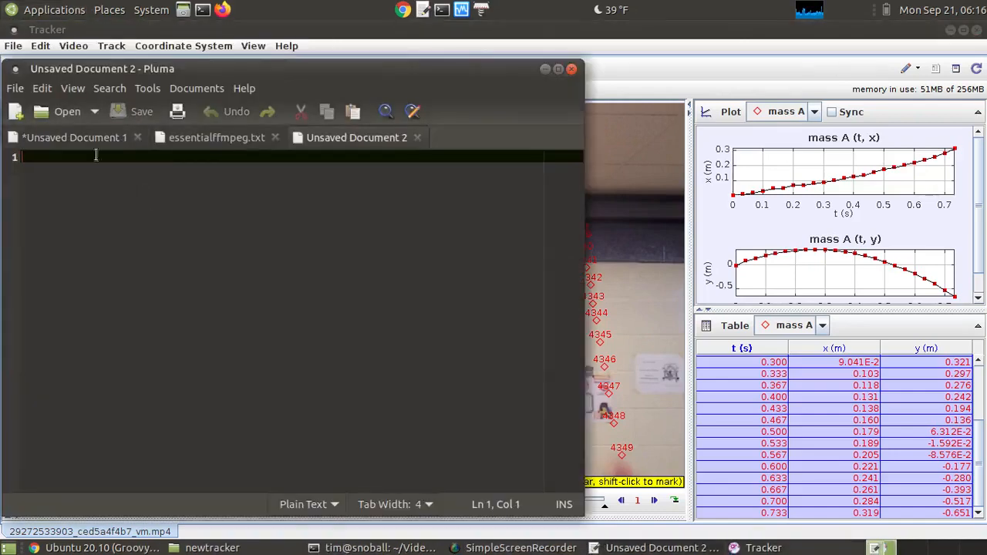
{"action": "left_click", "coordinate": [42, 87]}
{"action": "left_click", "coordinate": [56, 186]}
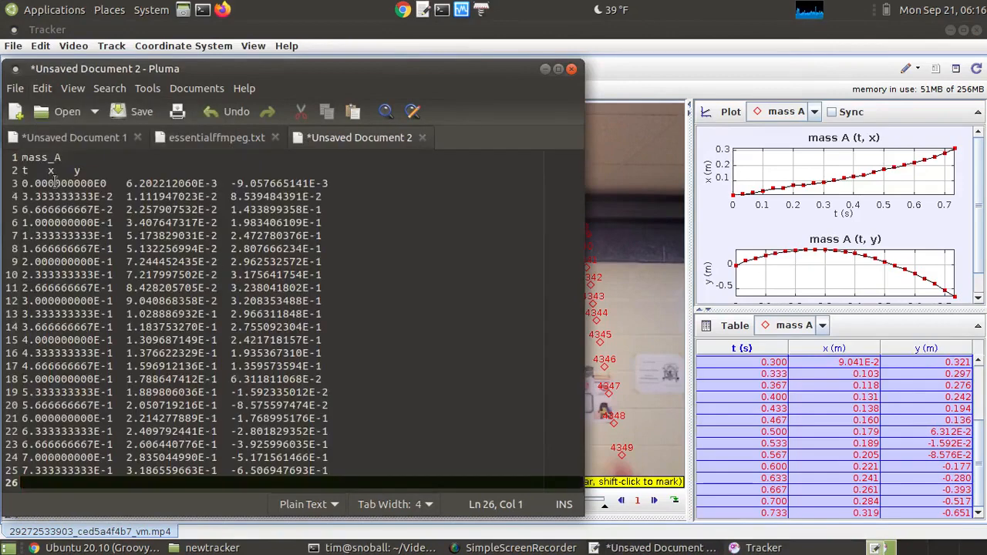
- Save the pasted data as angrybird.csv in the home folder, keeping the default encoding and line endings
{"action": "left_click", "coordinate": [14, 88]}
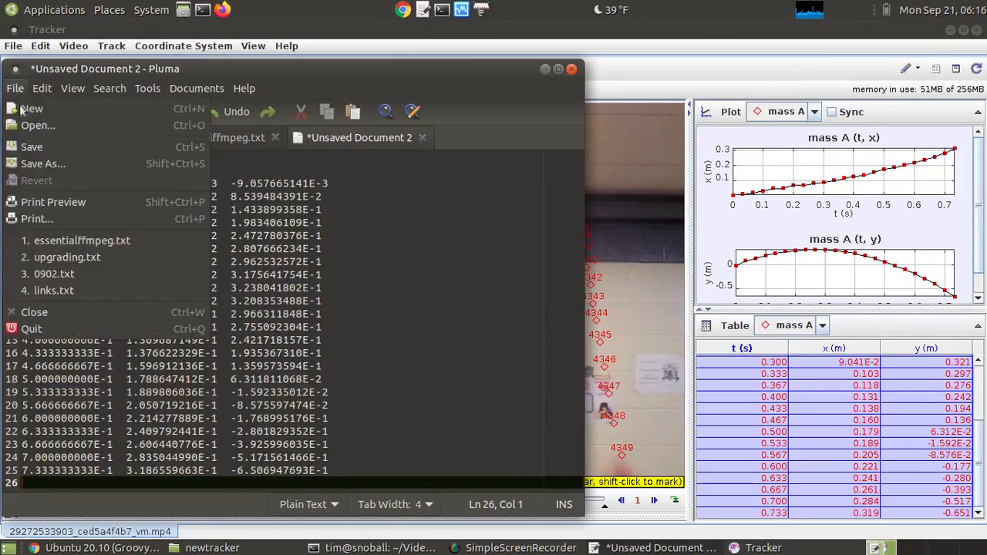
{"action": "left_click", "coordinate": [34, 165]}
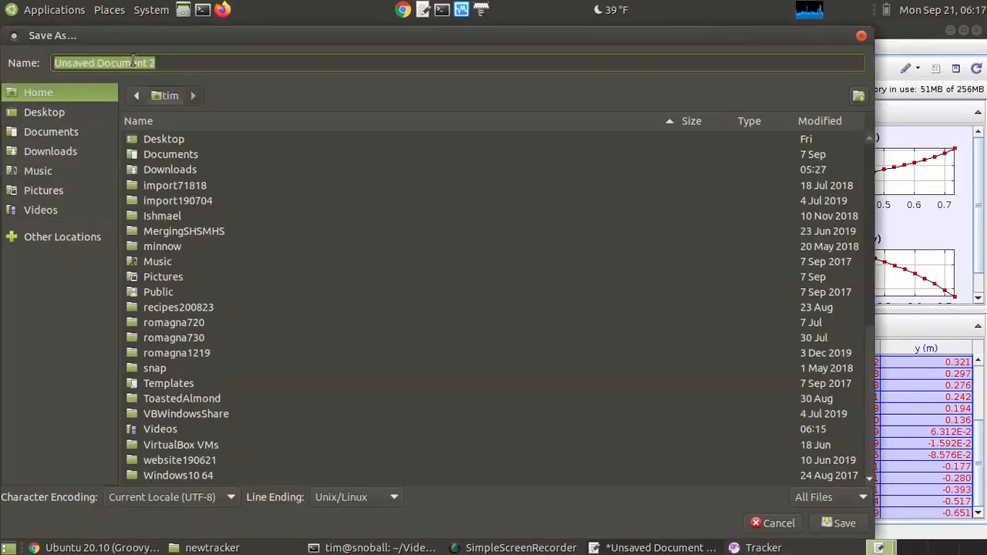
{"action": "type", "text": "angry"}
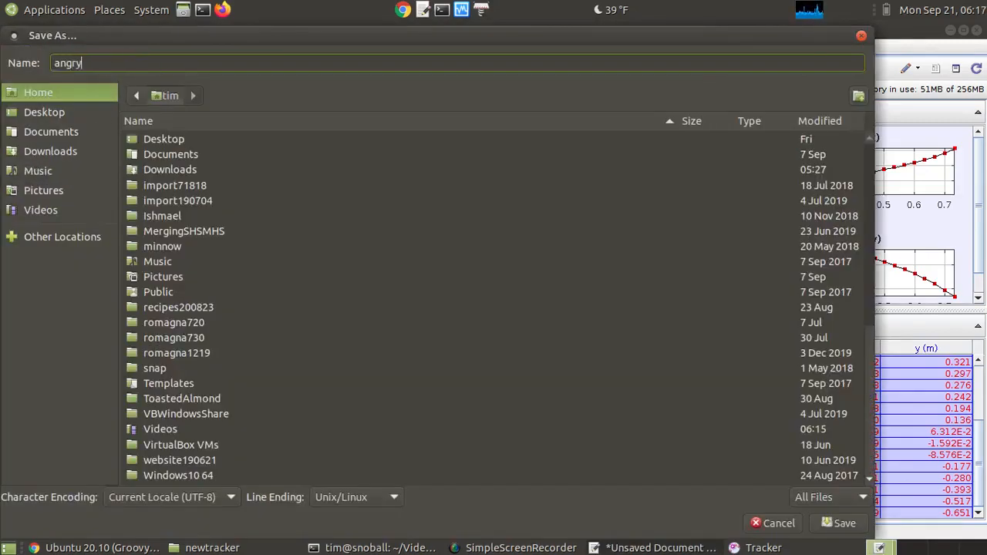
{"action": "type", "text": "bird.csv"}
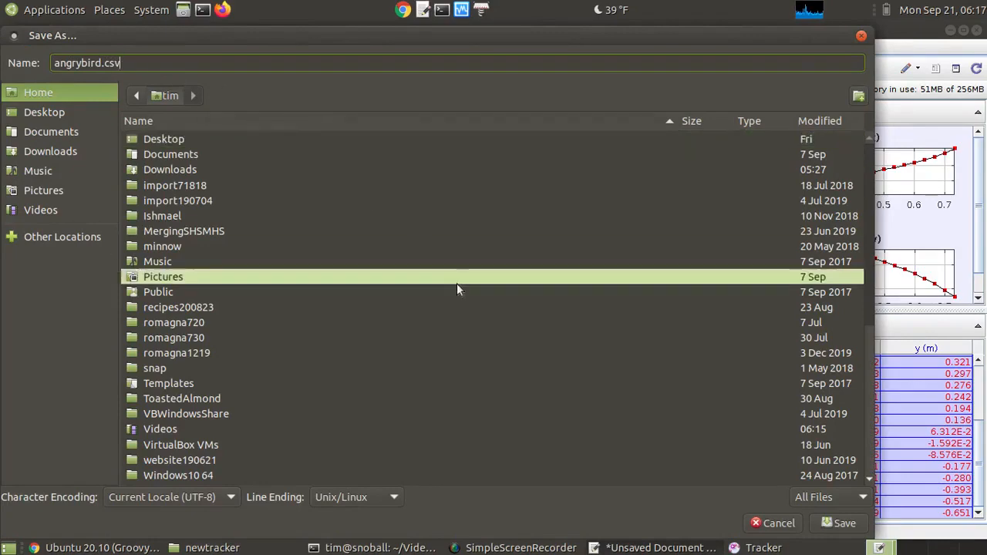
{"action": "left_click", "coordinate": [837, 523]}
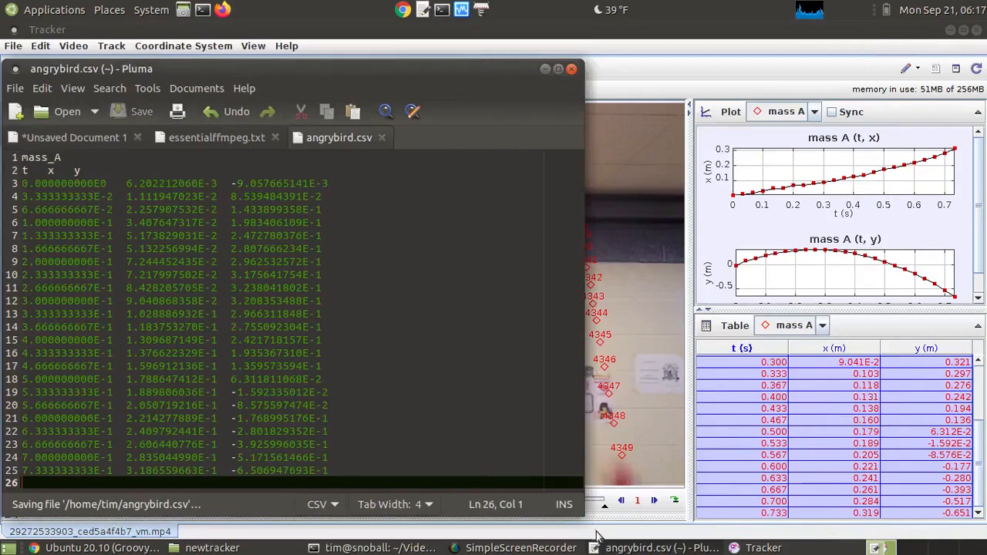
- Switch back to Tracker and open the Data Tool to analyze the mass A data
{"action": "mouse_move", "coordinate": [608, 547]}
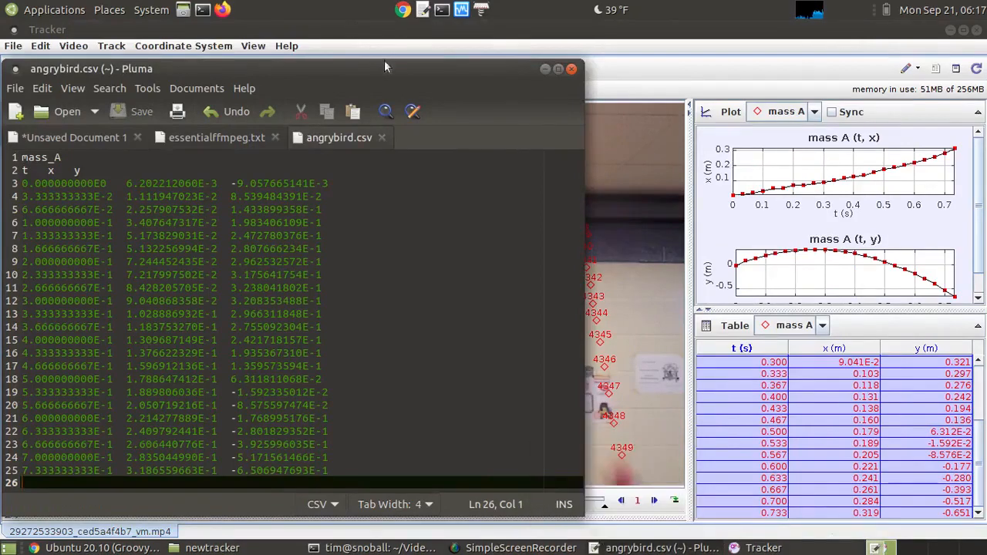
{"action": "left_click", "coordinate": [421, 30]}
{"action": "left_click", "coordinate": [254, 46]}
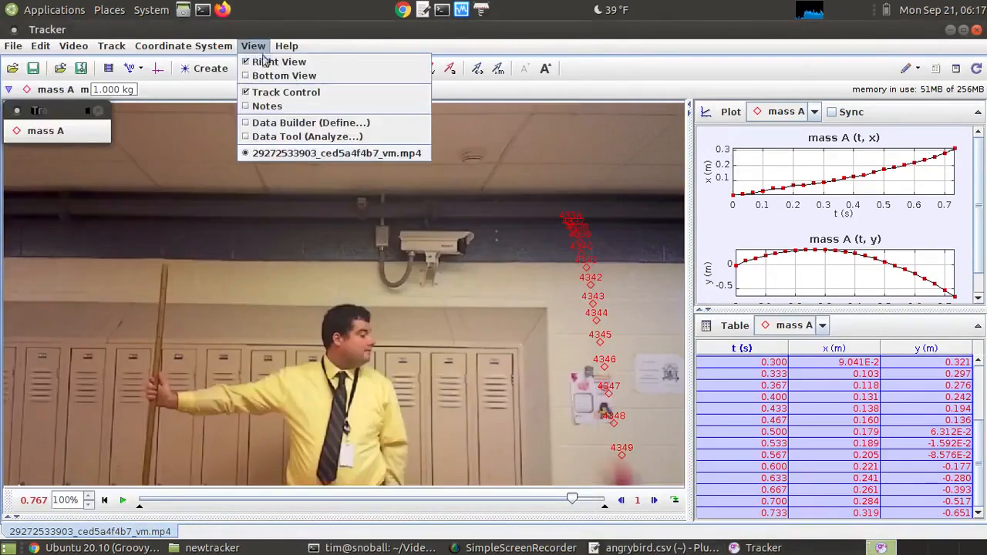
{"action": "left_click", "coordinate": [297, 139]}
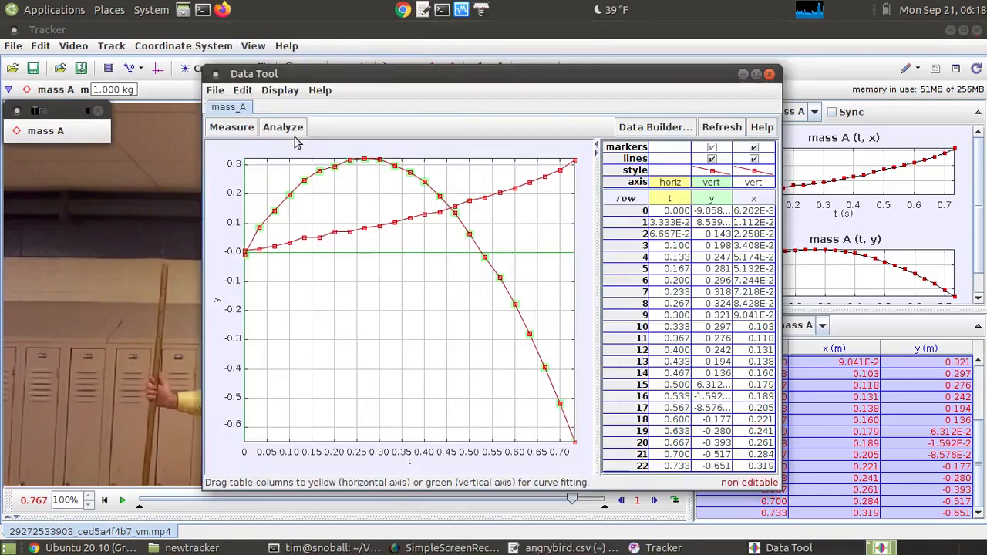
- Enable curve fitting and fit a Parabola to mass A's y versus t data, with Autofit left on
{"action": "left_click", "coordinate": [283, 129]}
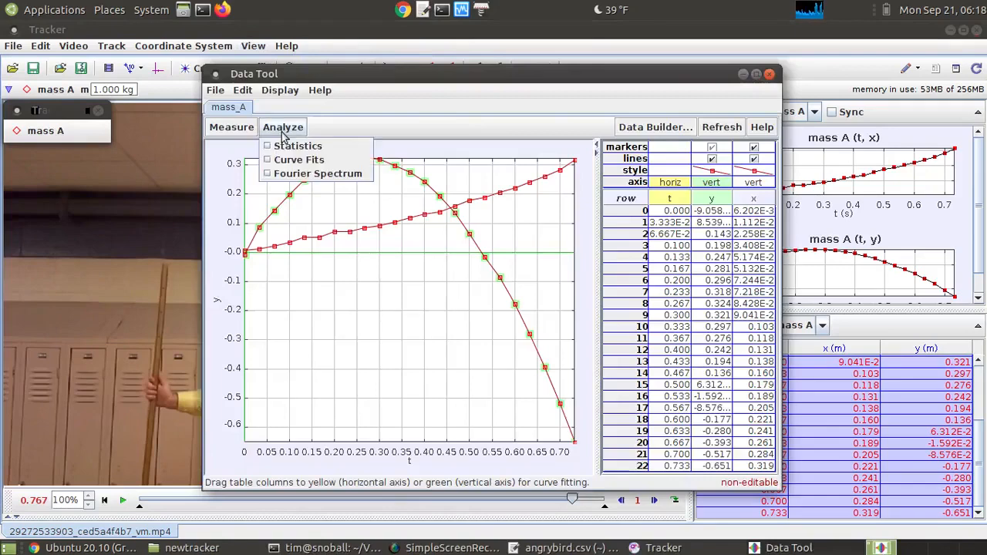
{"action": "left_click", "coordinate": [289, 160]}
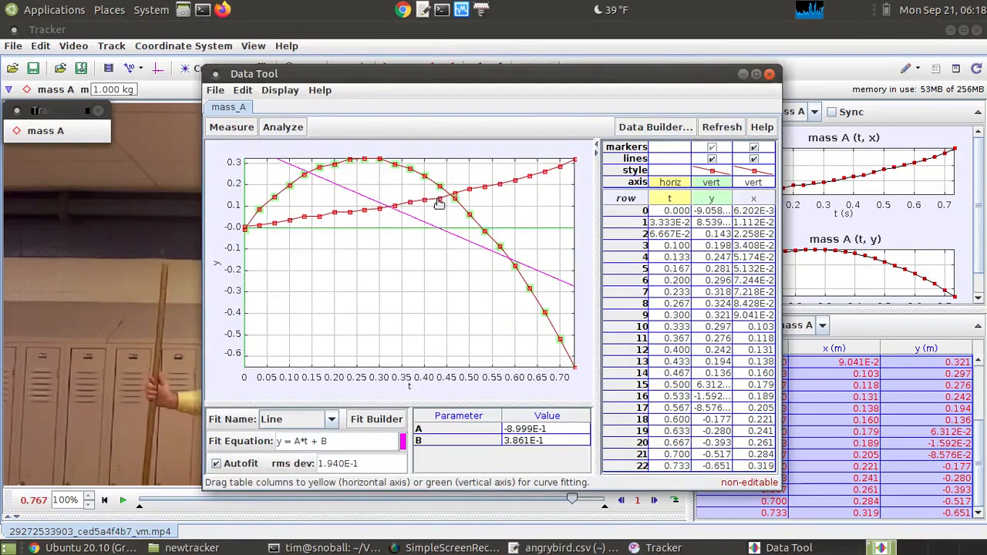
{"action": "left_click", "coordinate": [333, 419]}
{"action": "left_click", "coordinate": [309, 487]}
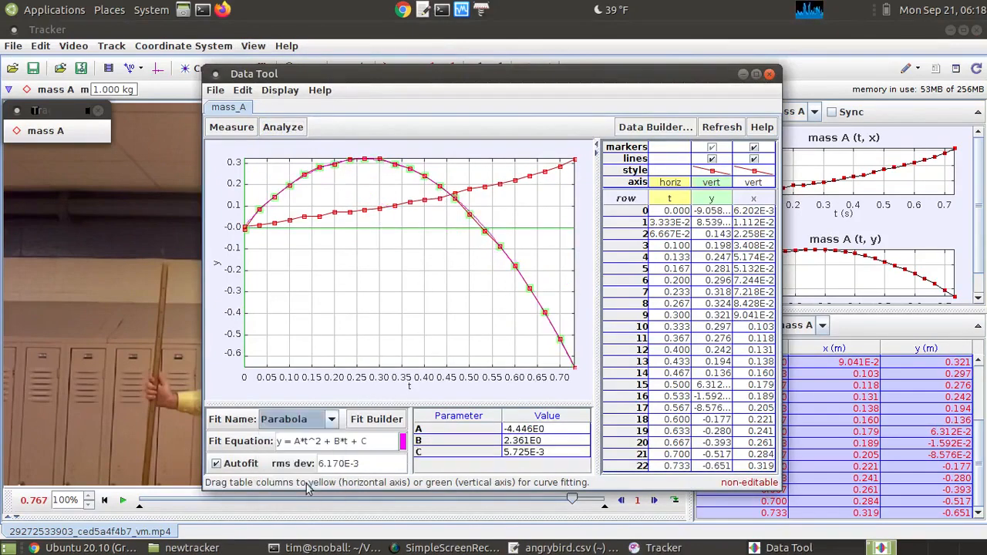